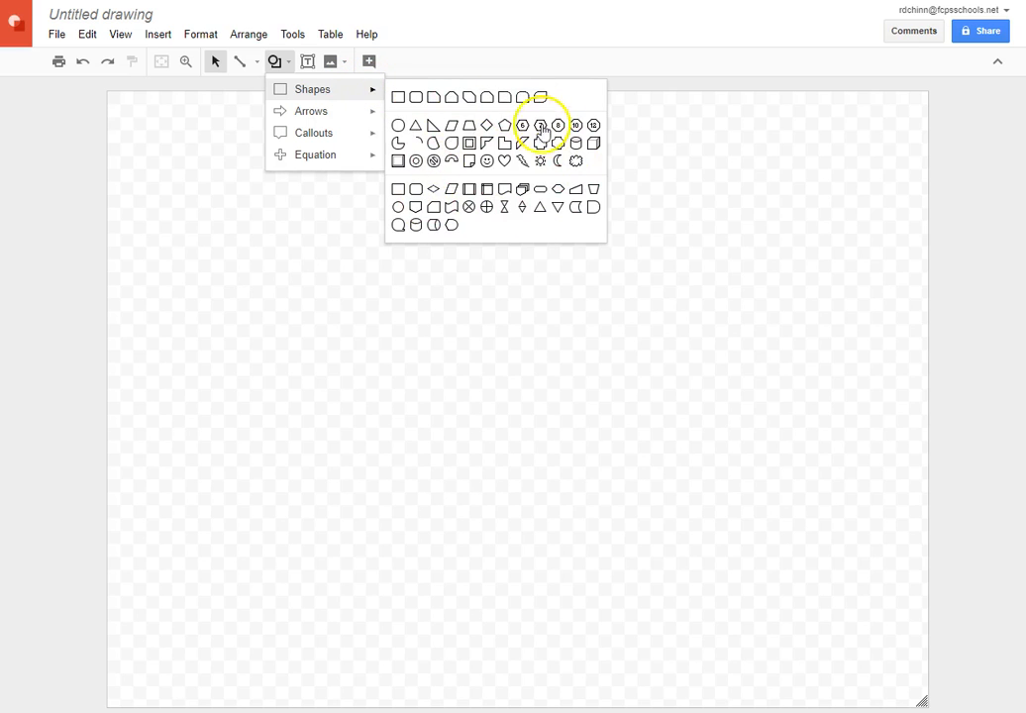
mouse_move(357, 116)
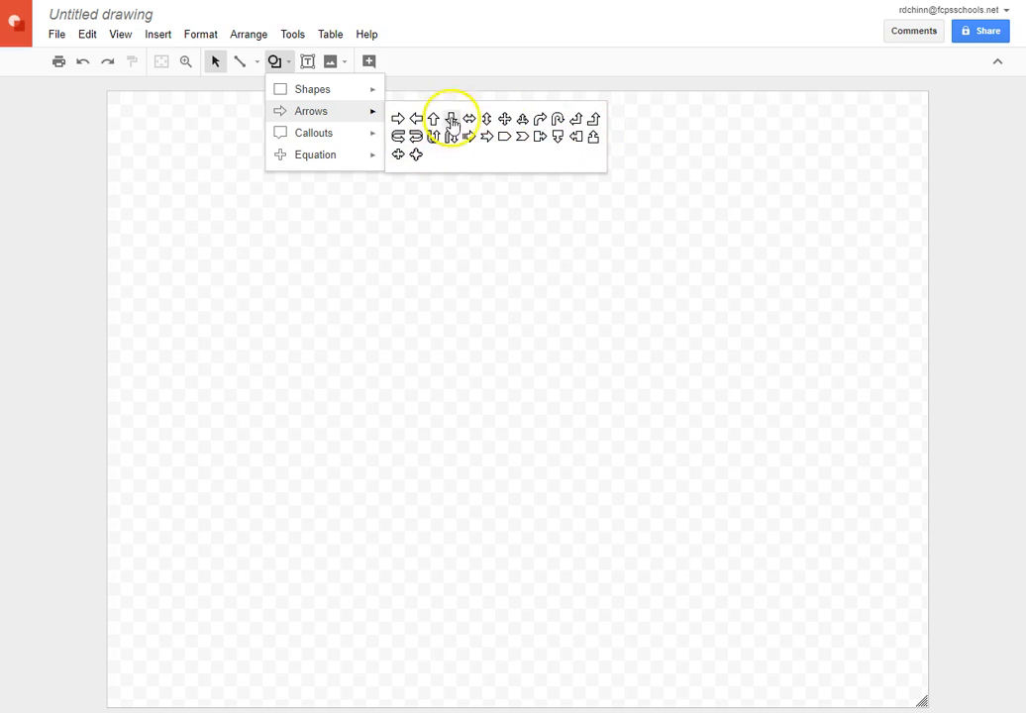
mouse_move(373, 142)
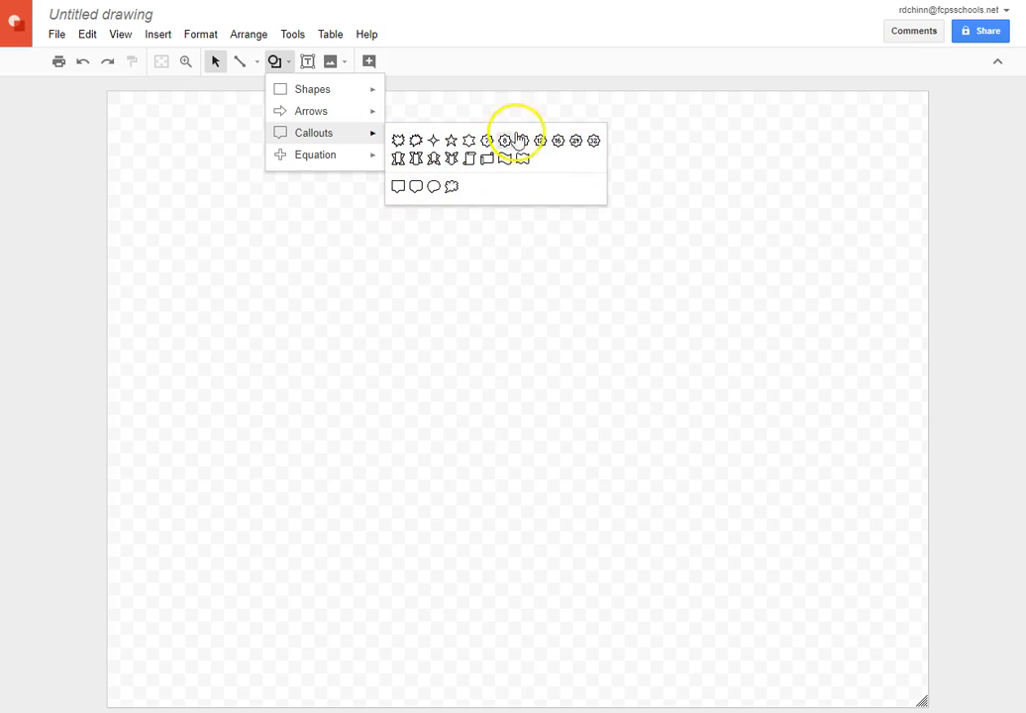
mouse_move(358, 165)
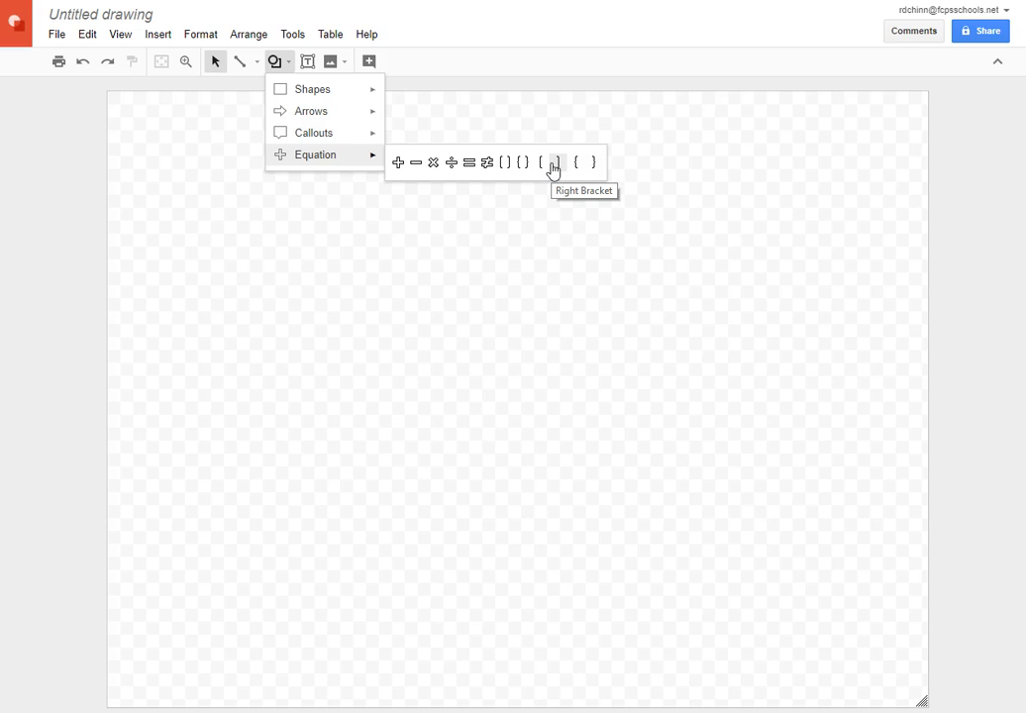
click(328, 117)
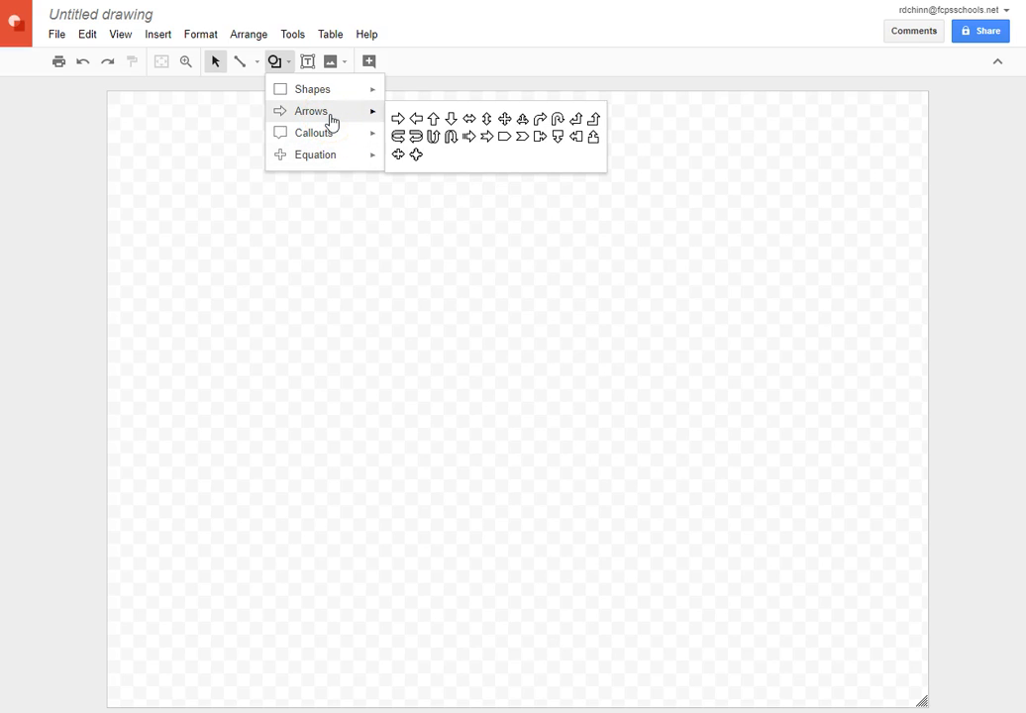
- Draw a large 7-point star shape in the middle of the blank canvas
click(331, 132)
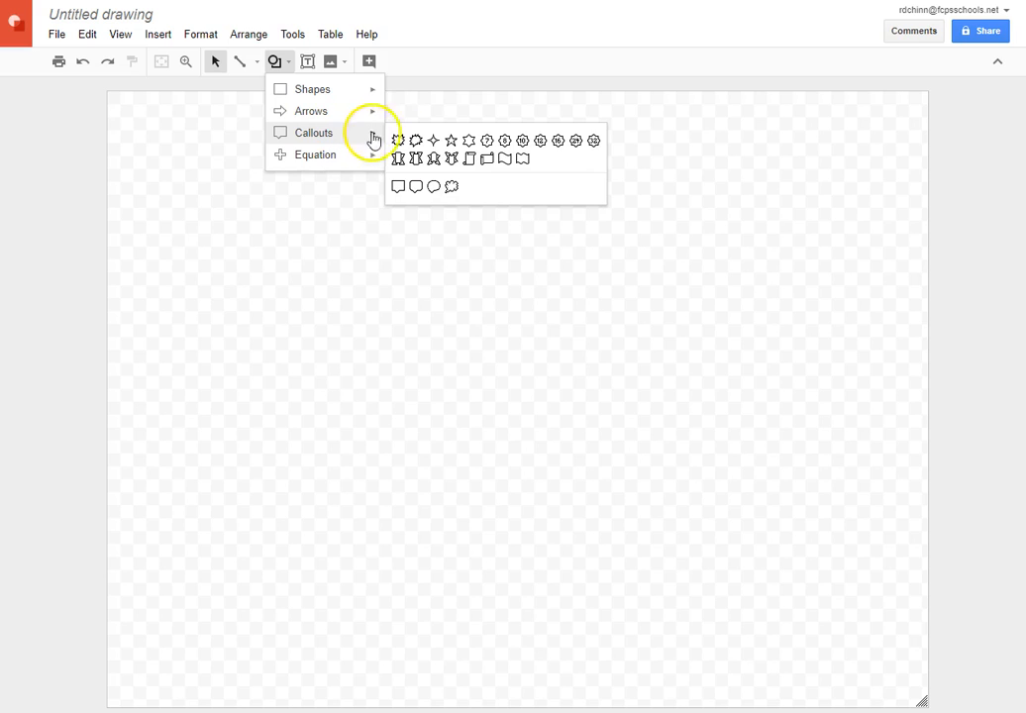
click(485, 140)
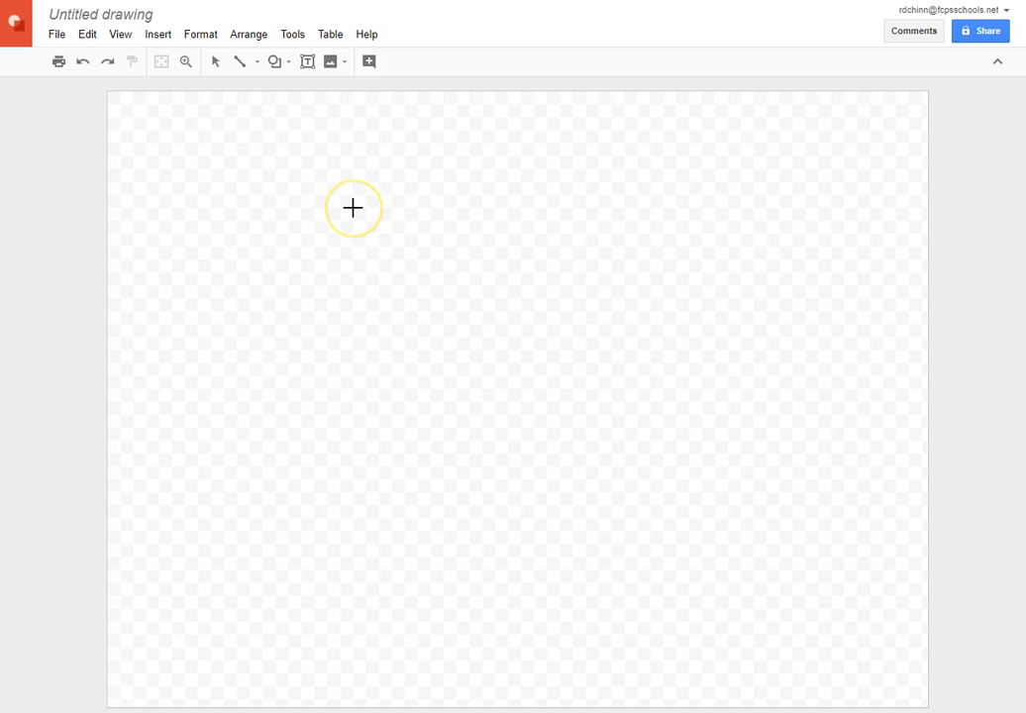
drag(352, 207, 739, 539)
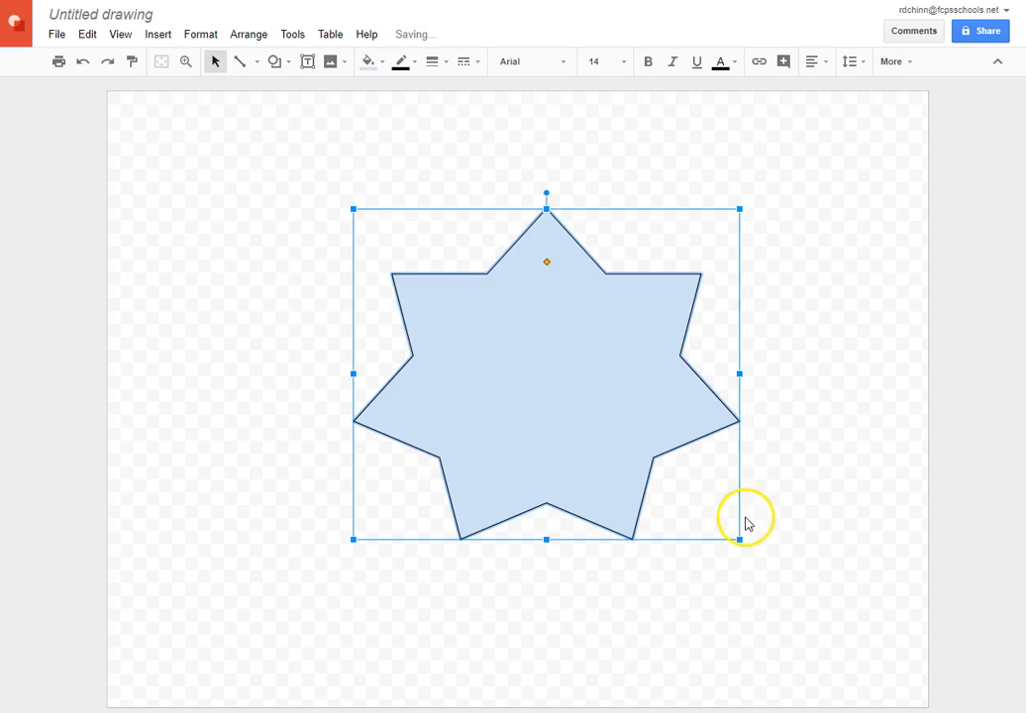
click(820, 266)
click(793, 261)
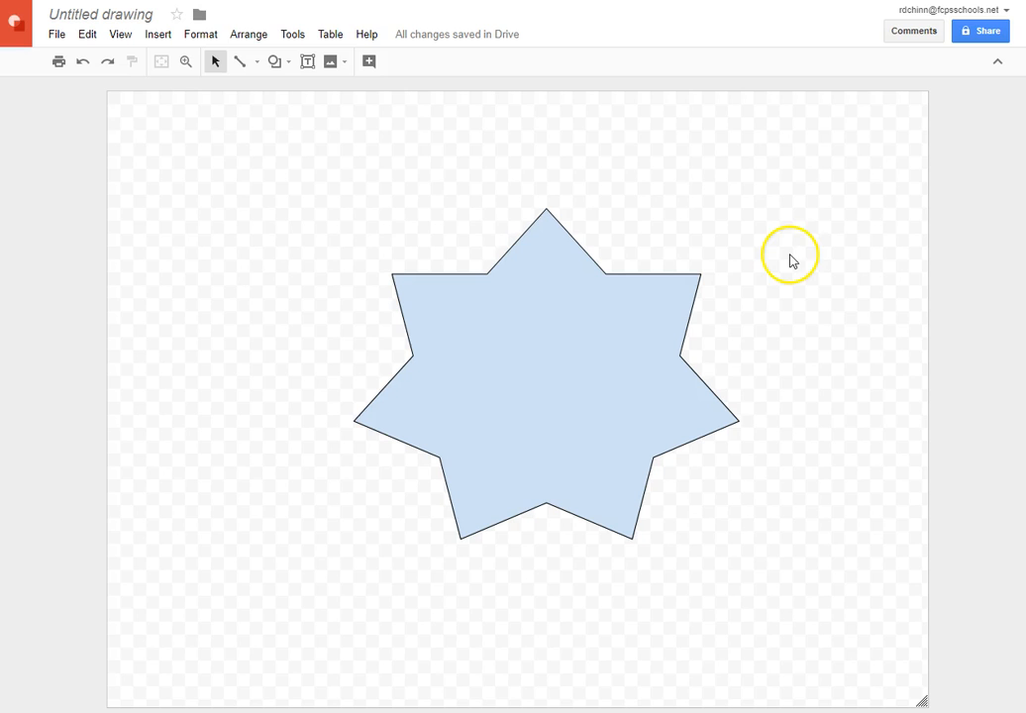
- Move the star around the canvas, leaving it slightly higher and a little further right than where it was drawn
drag(543, 219, 303, 125)
click(559, 190)
drag(488, 310, 836, 491)
drag(650, 351, 541, 234)
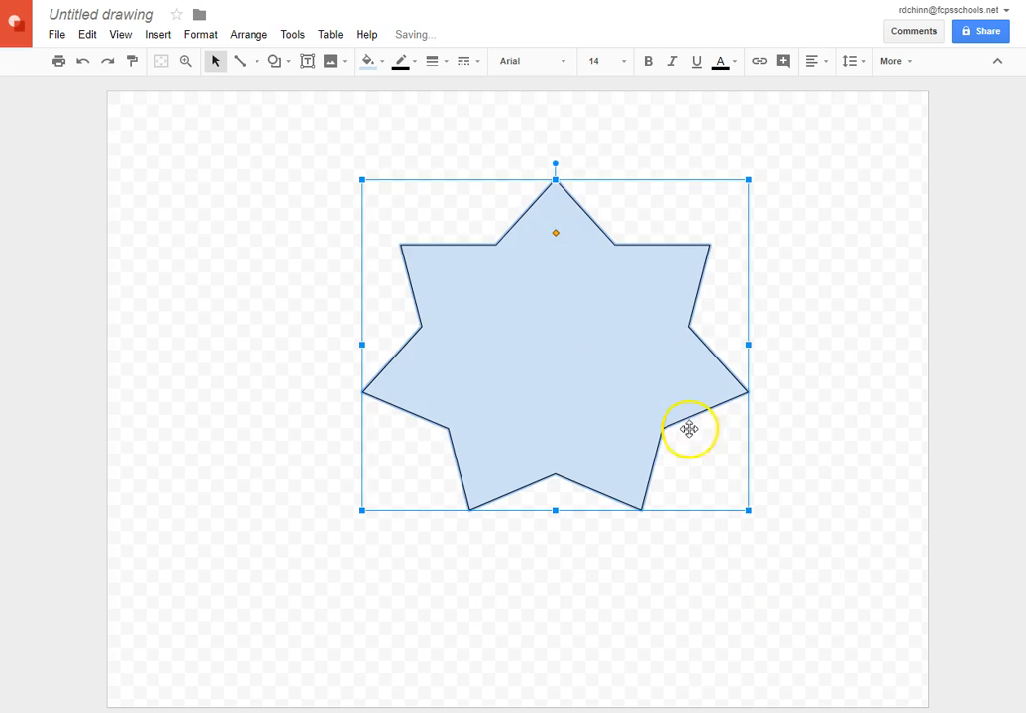
click(797, 391)
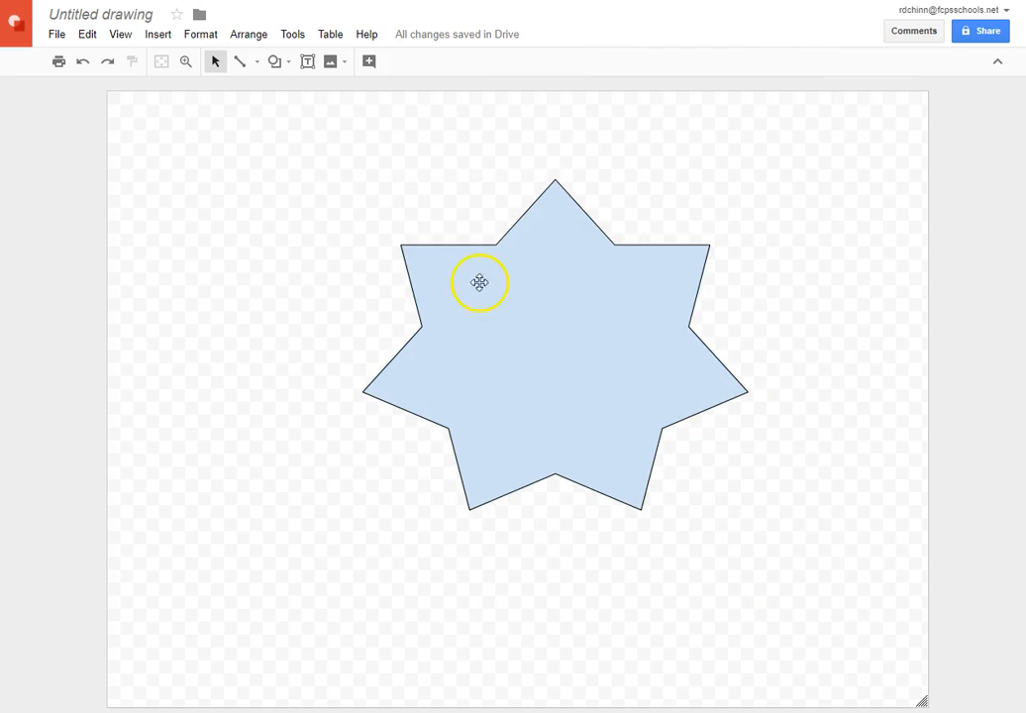
- Shrink the star to about four-fifths of its width, then flatten it and stretch its height back to regular proportions
click(521, 342)
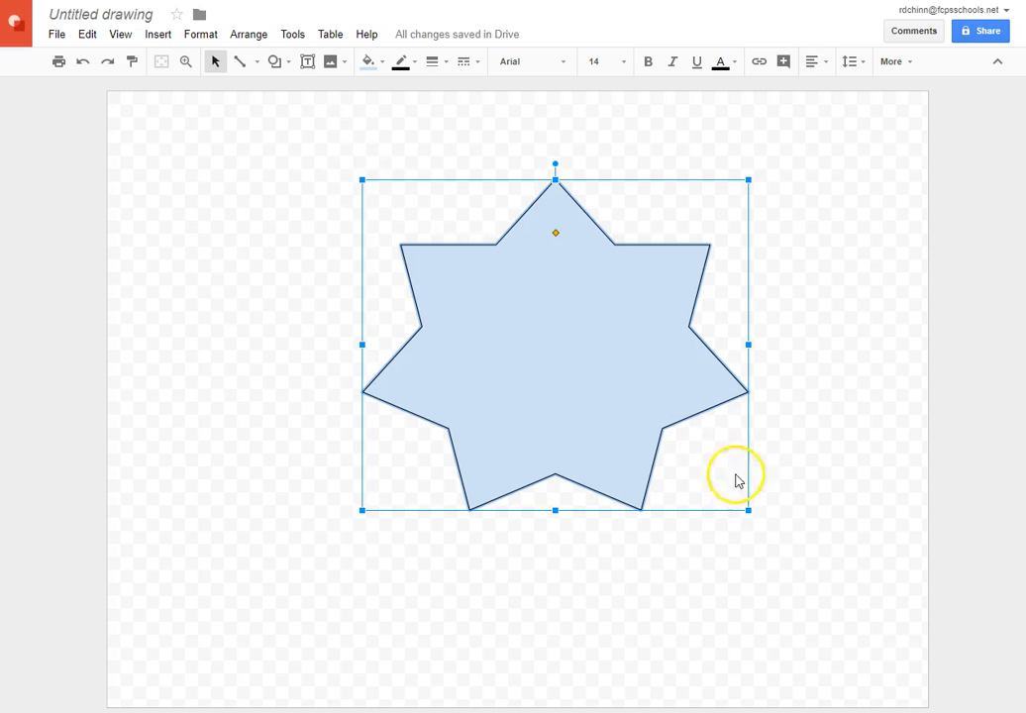
drag(747, 511, 665, 445)
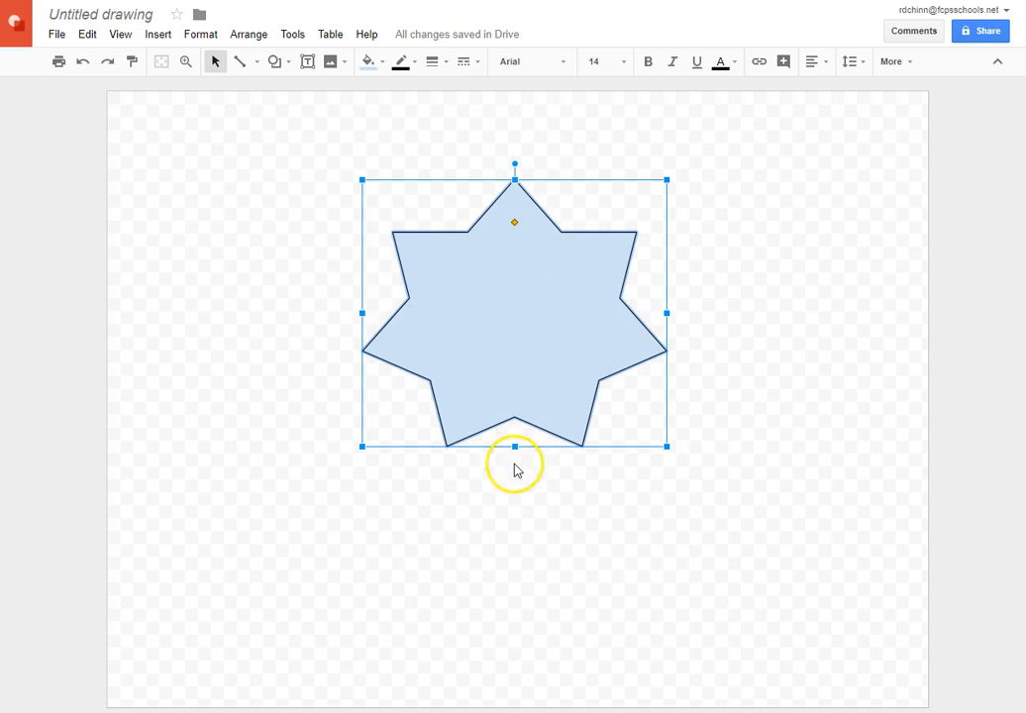
drag(515, 445, 515, 259)
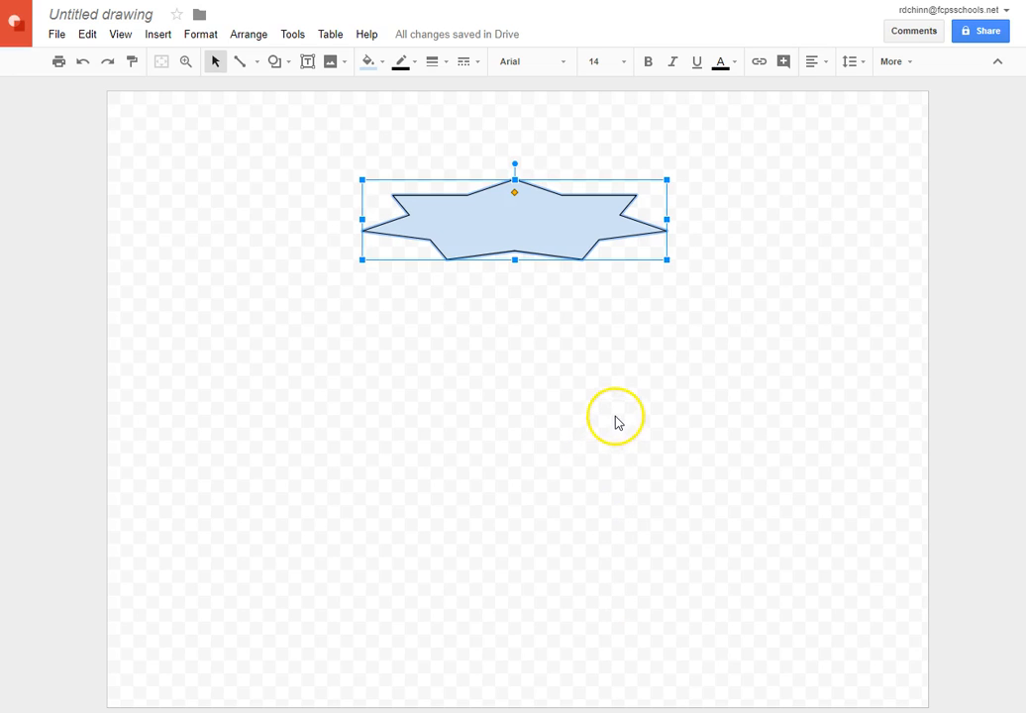
drag(515, 261, 533, 459)
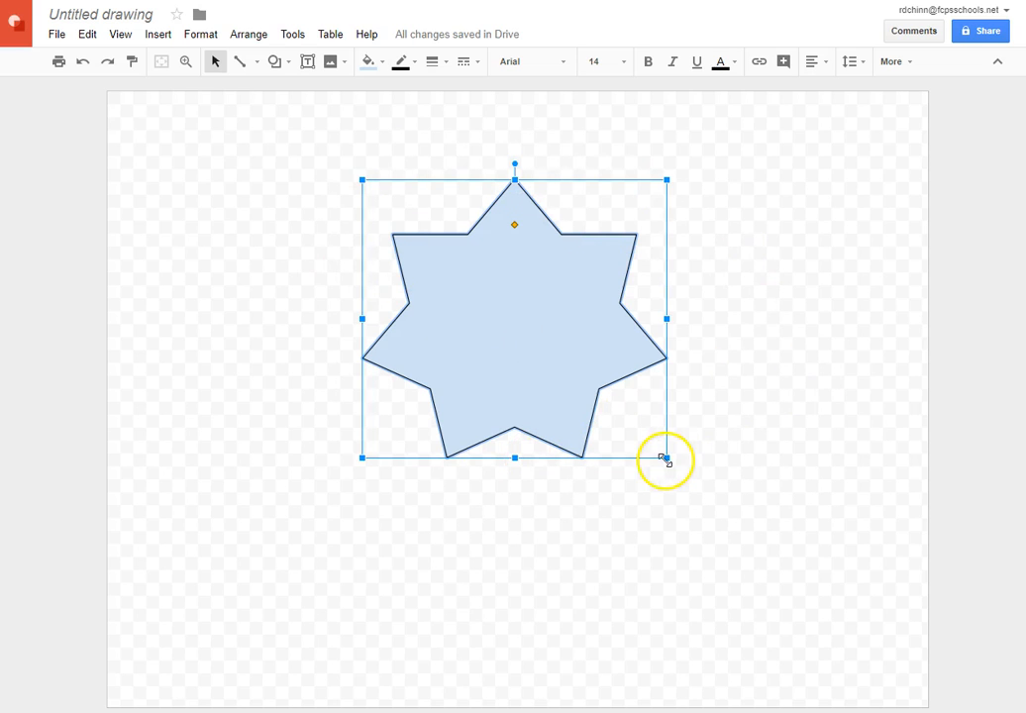
click(743, 373)
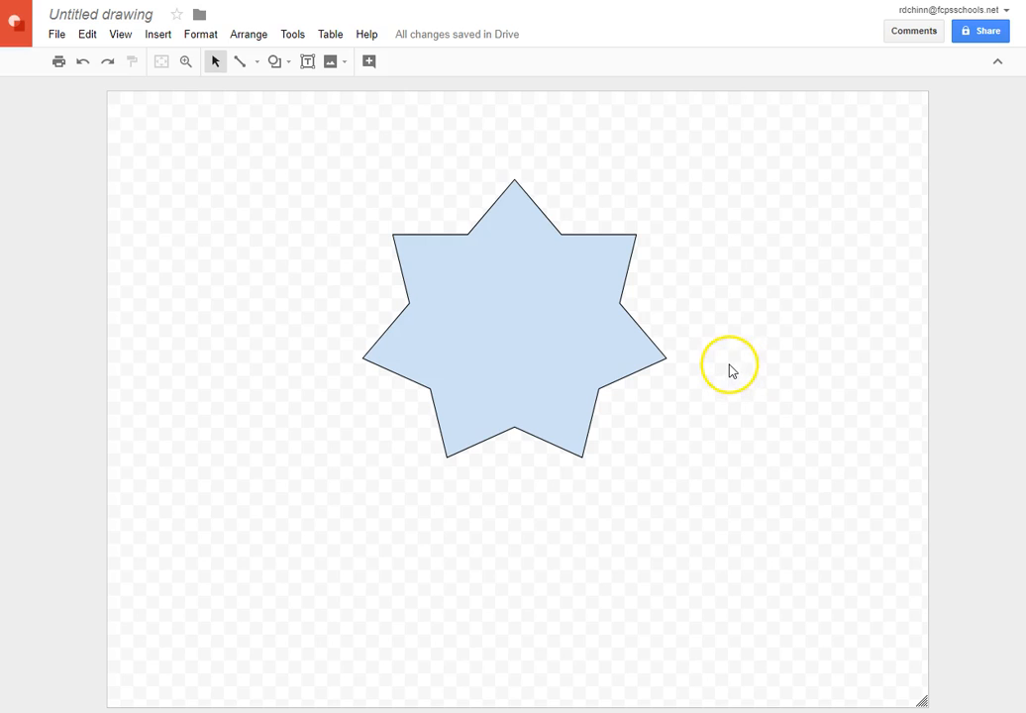
- Fill the star with solid yellow
click(516, 226)
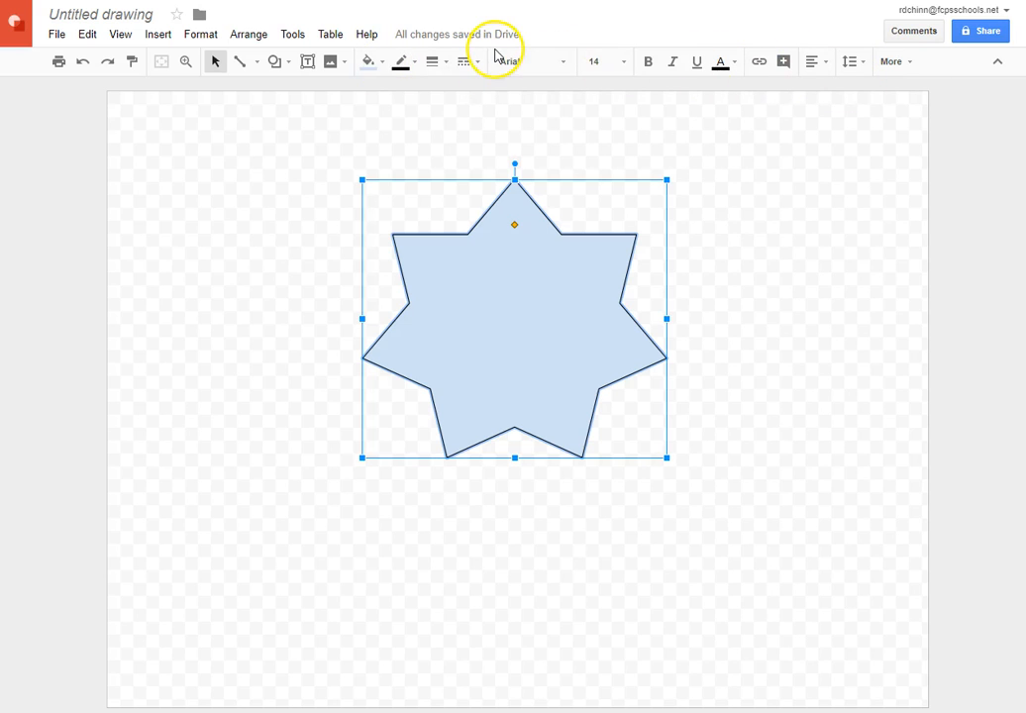
click(381, 65)
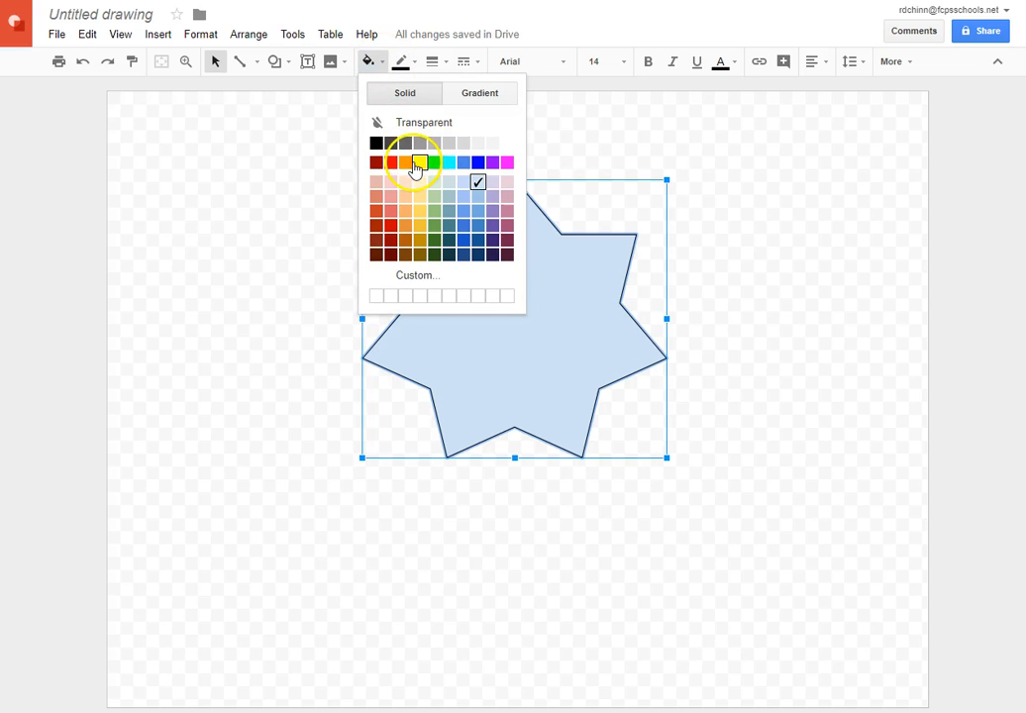
click(417, 163)
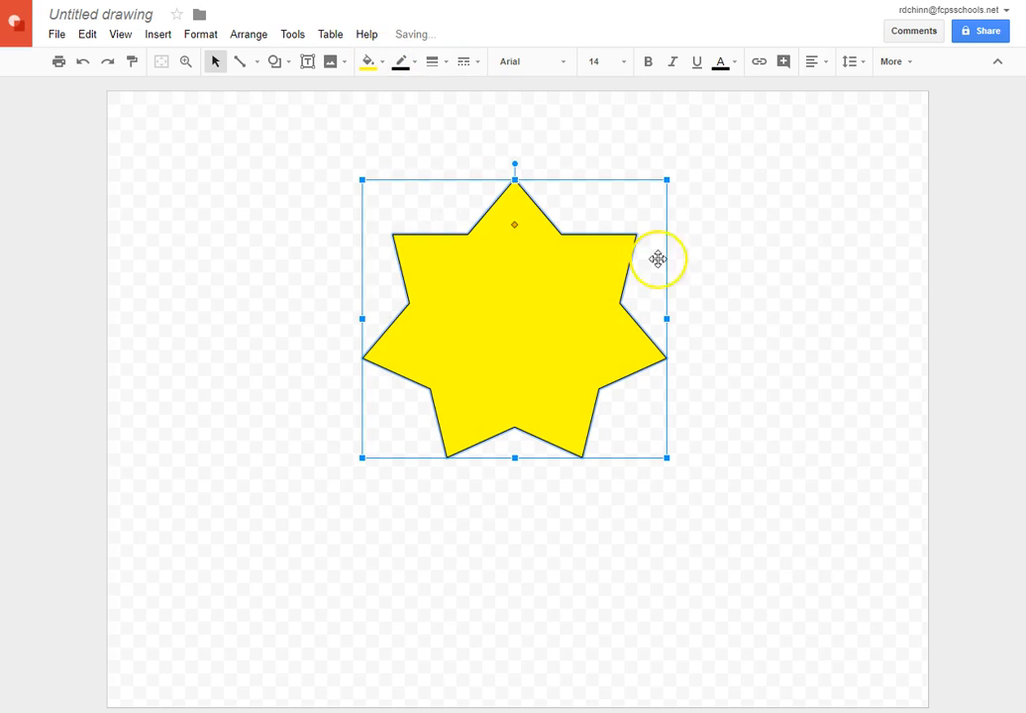
click(798, 316)
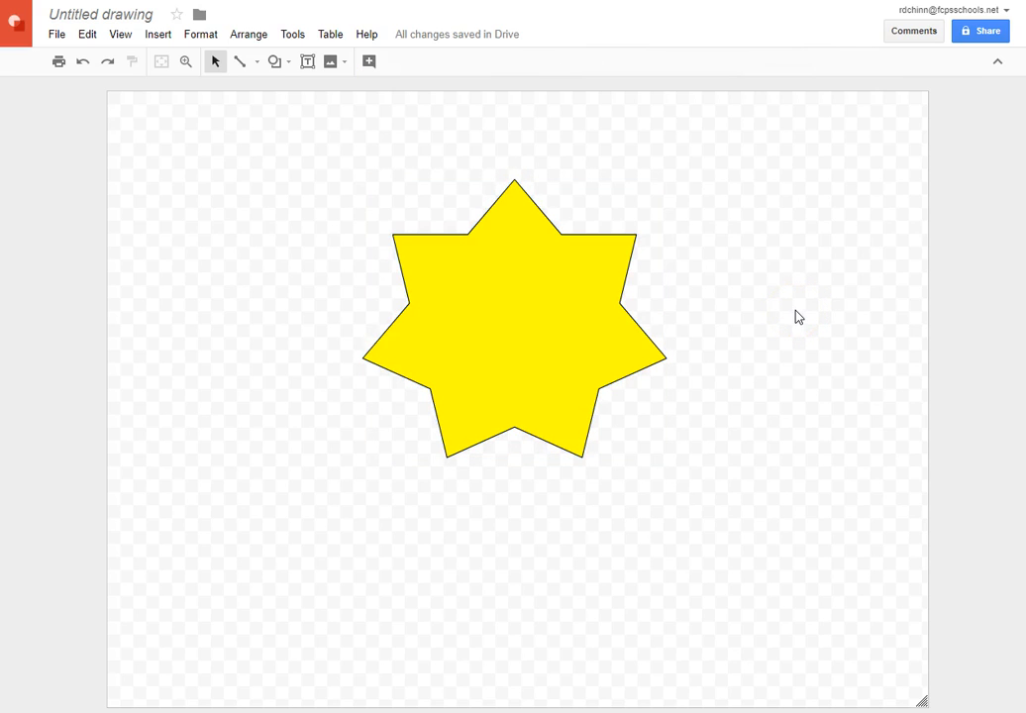
- Set the star's border color to red
click(557, 322)
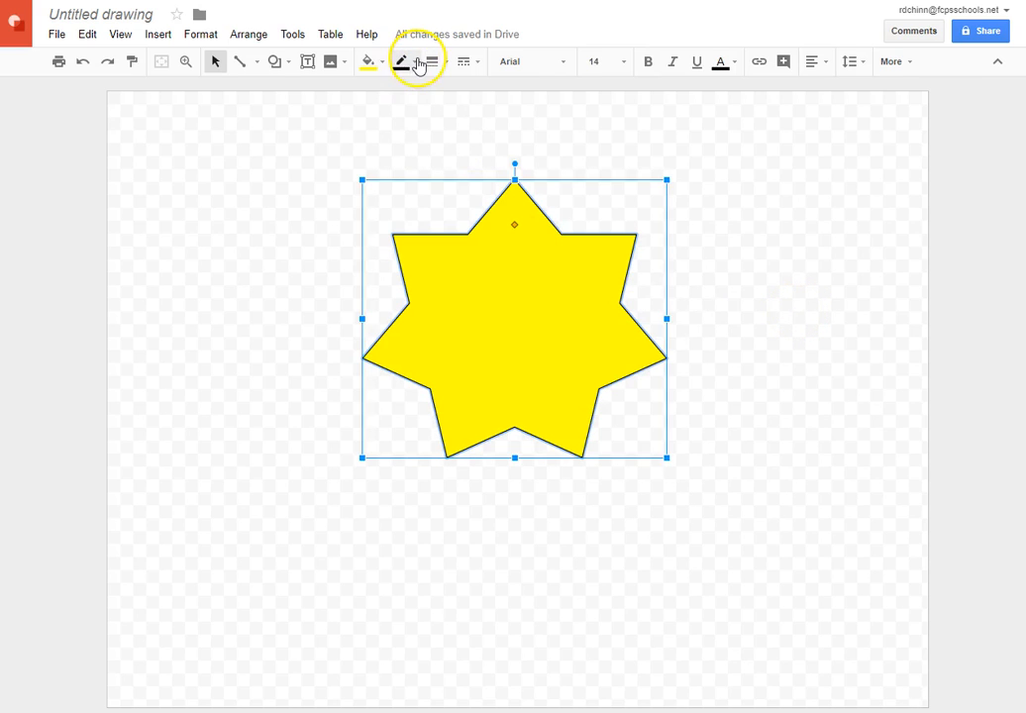
click(418, 65)
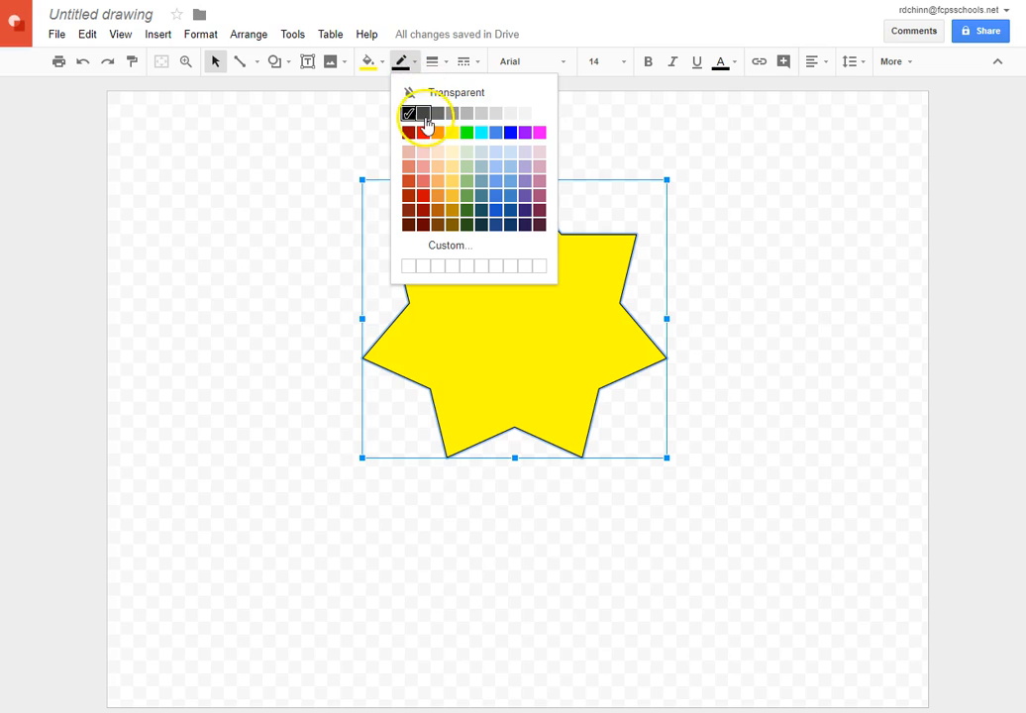
click(601, 131)
click(448, 247)
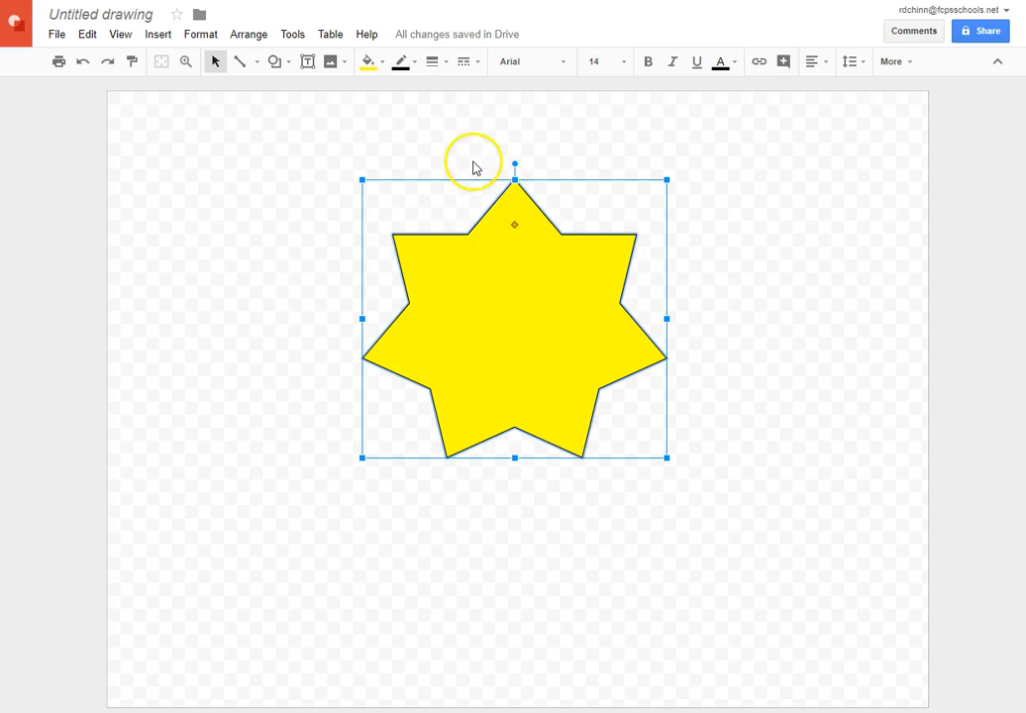
click(406, 65)
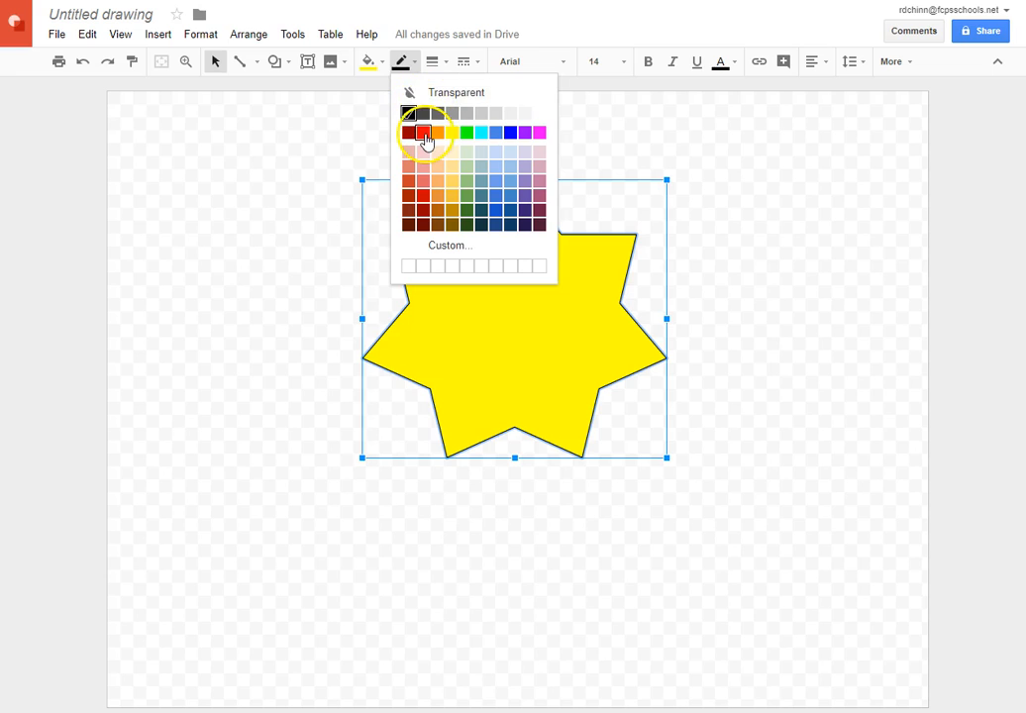
click(425, 134)
click(454, 167)
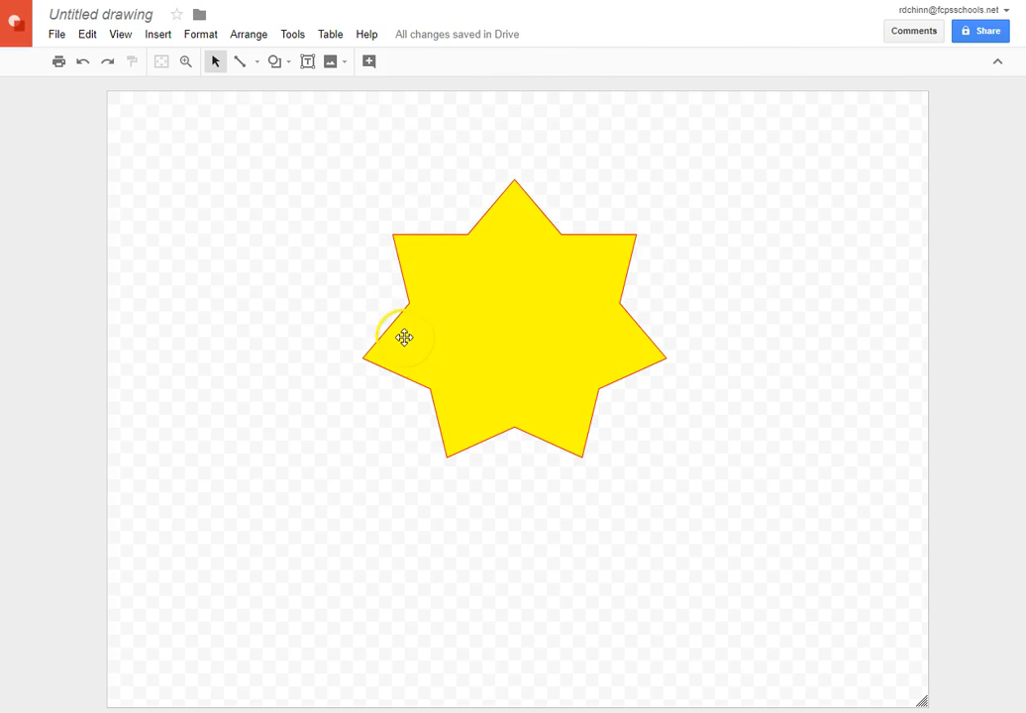
- Set the star's border weight to 8px
click(459, 264)
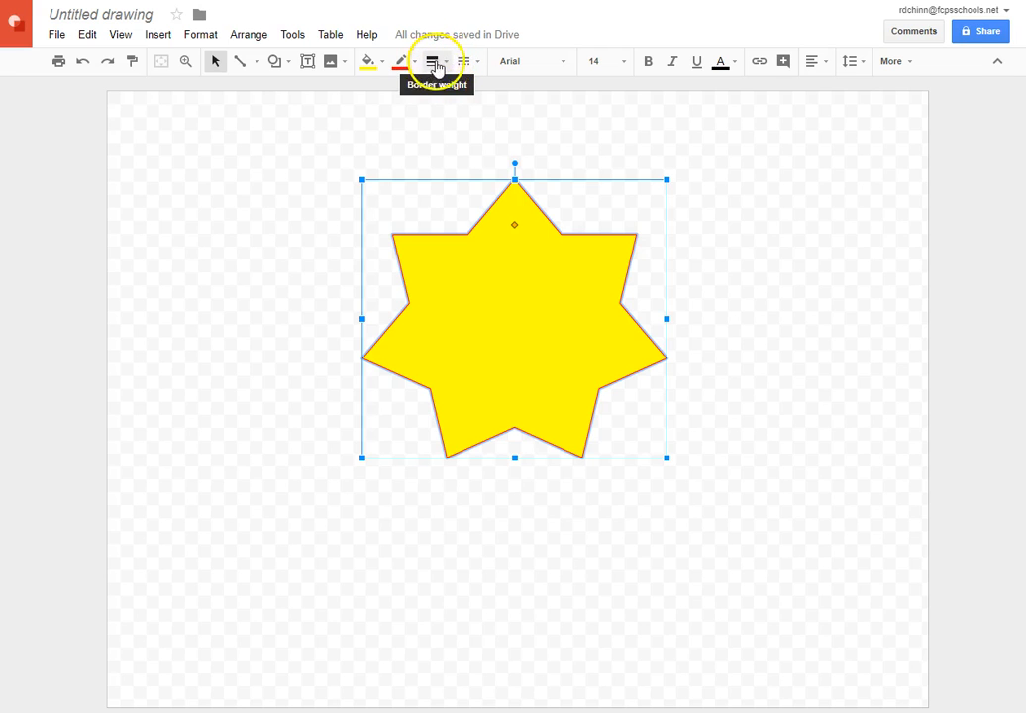
click(447, 66)
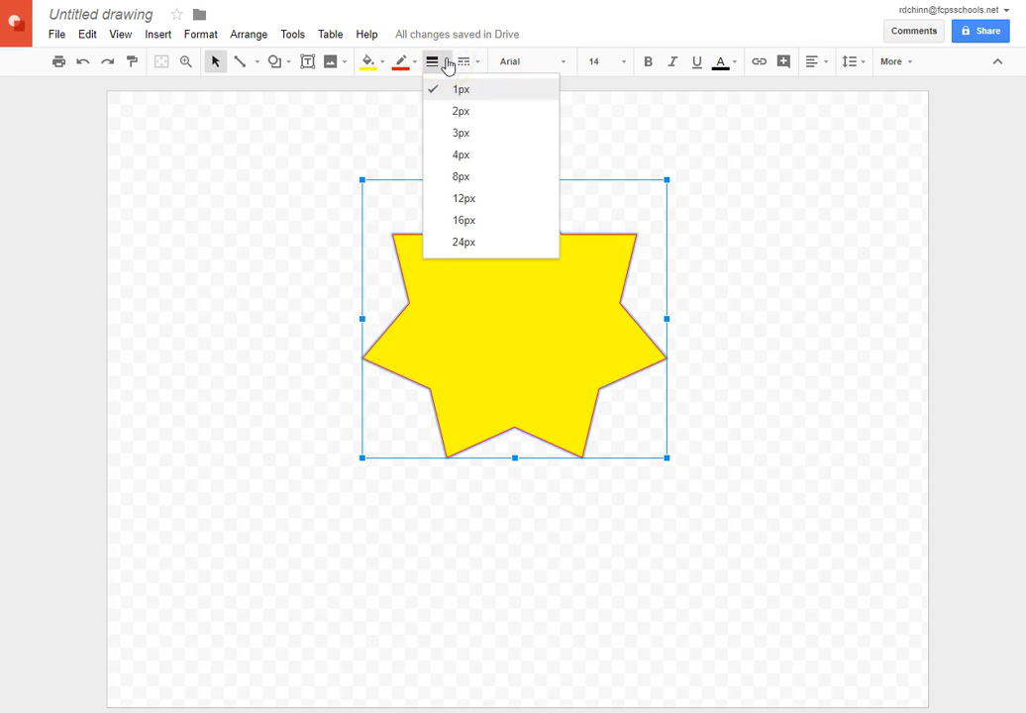
click(459, 177)
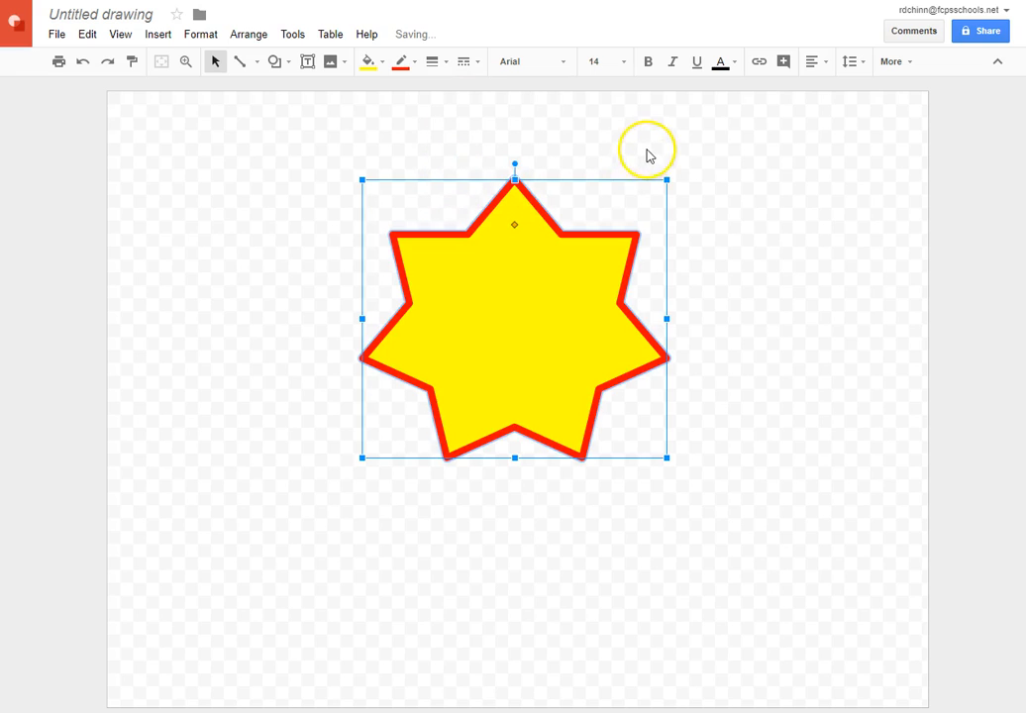
click(713, 178)
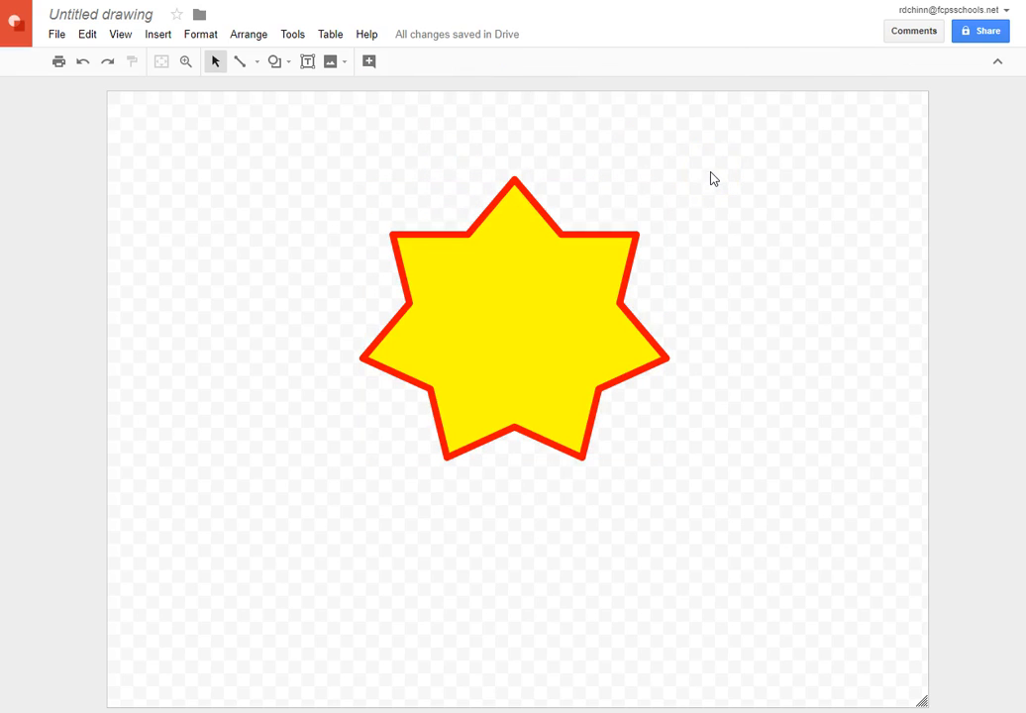
- Change the star's border to the plain long-dash line style
click(569, 281)
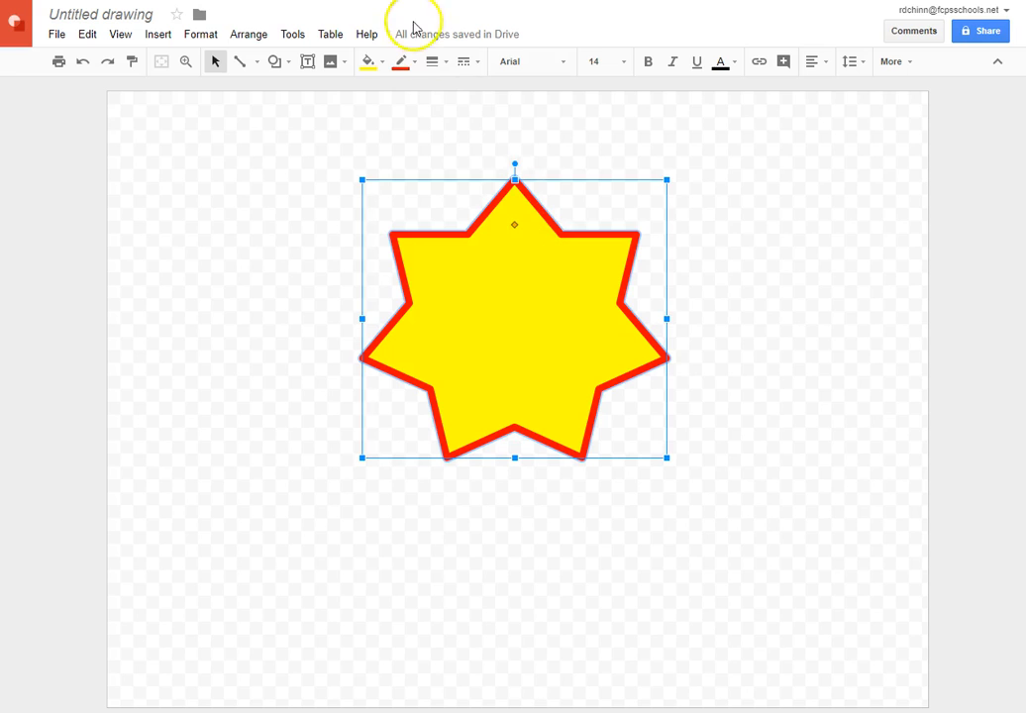
click(481, 69)
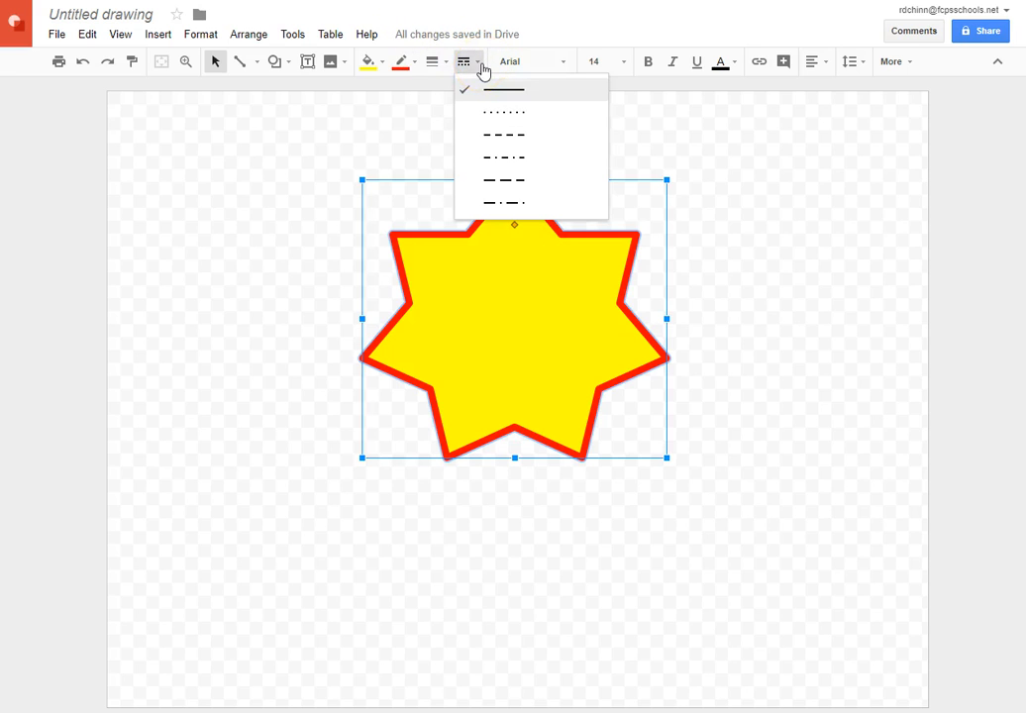
click(417, 116)
click(529, 249)
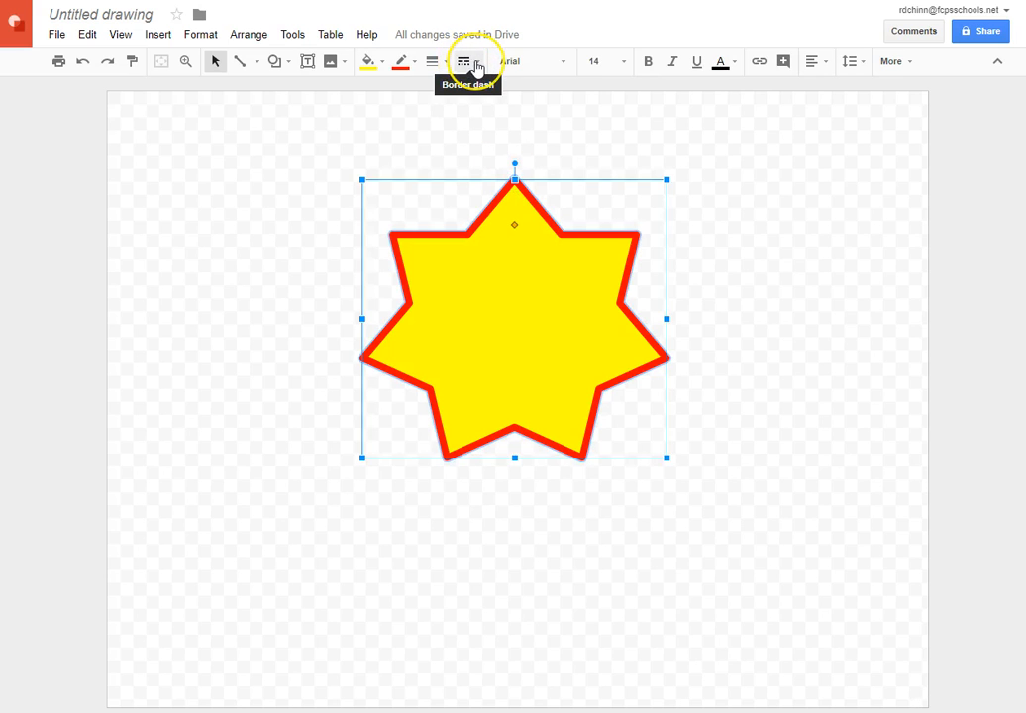
click(477, 67)
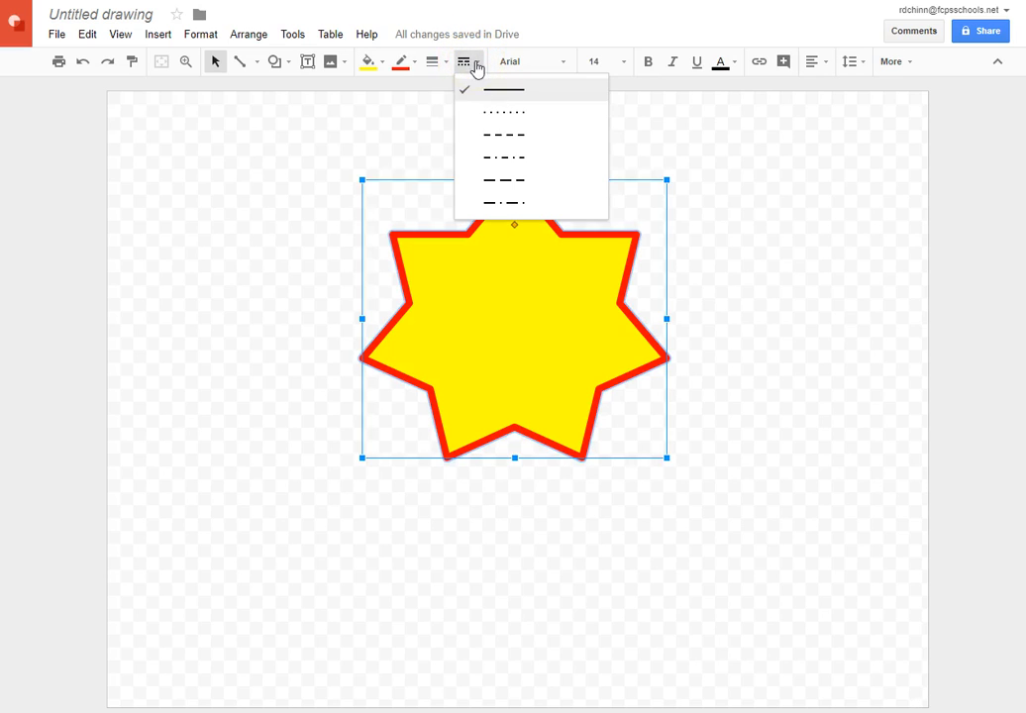
click(499, 181)
click(650, 143)
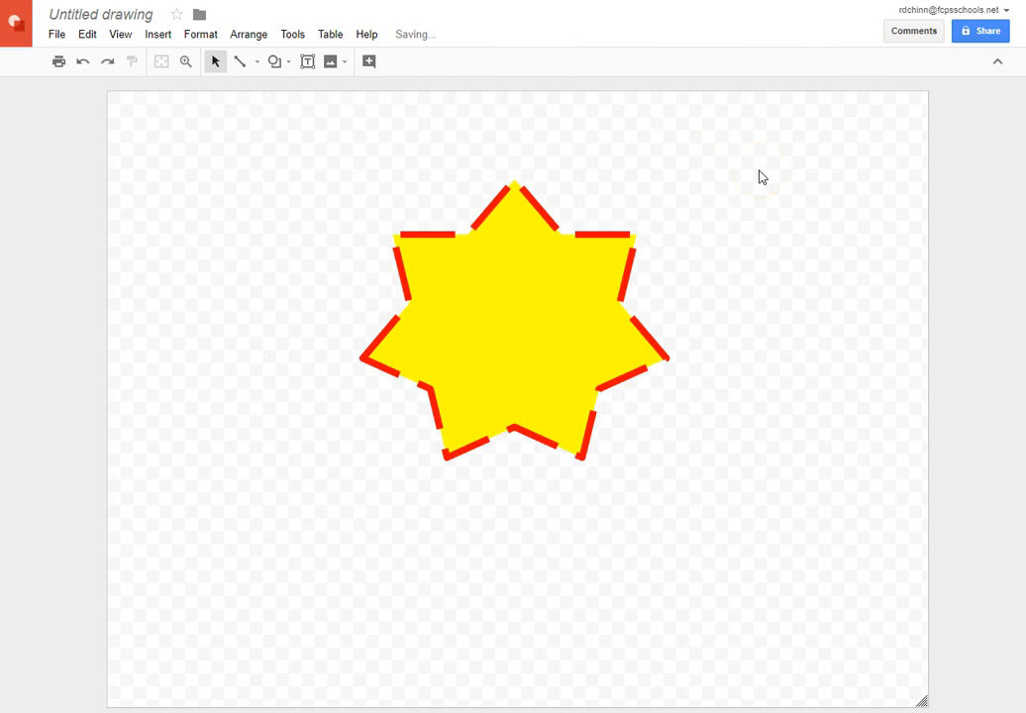
click(544, 270)
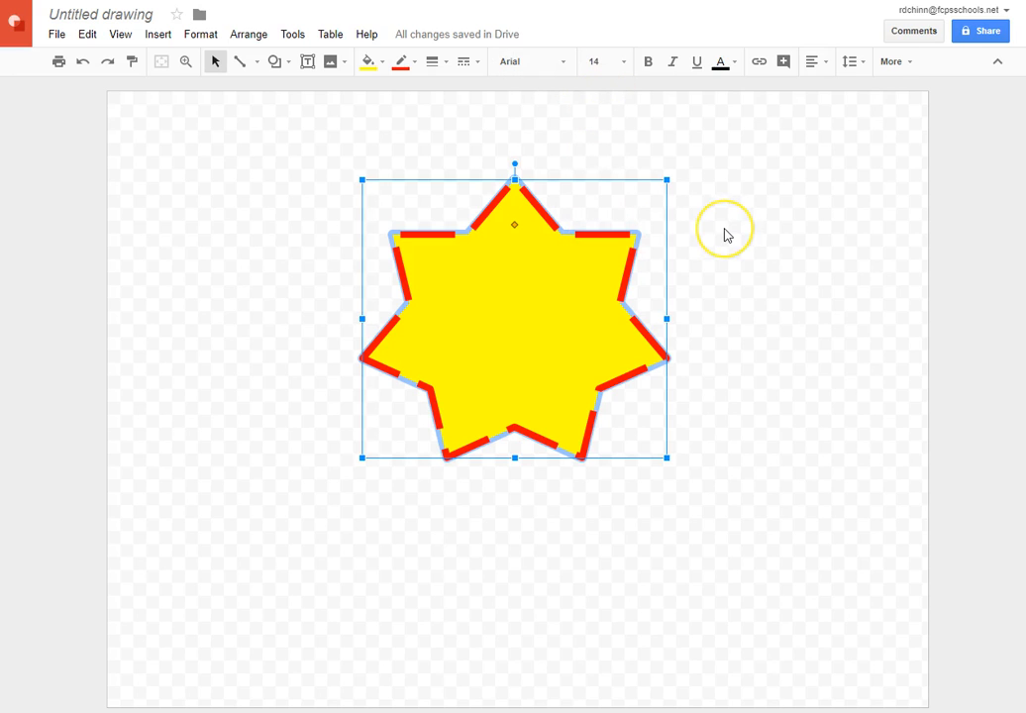
click(412, 126)
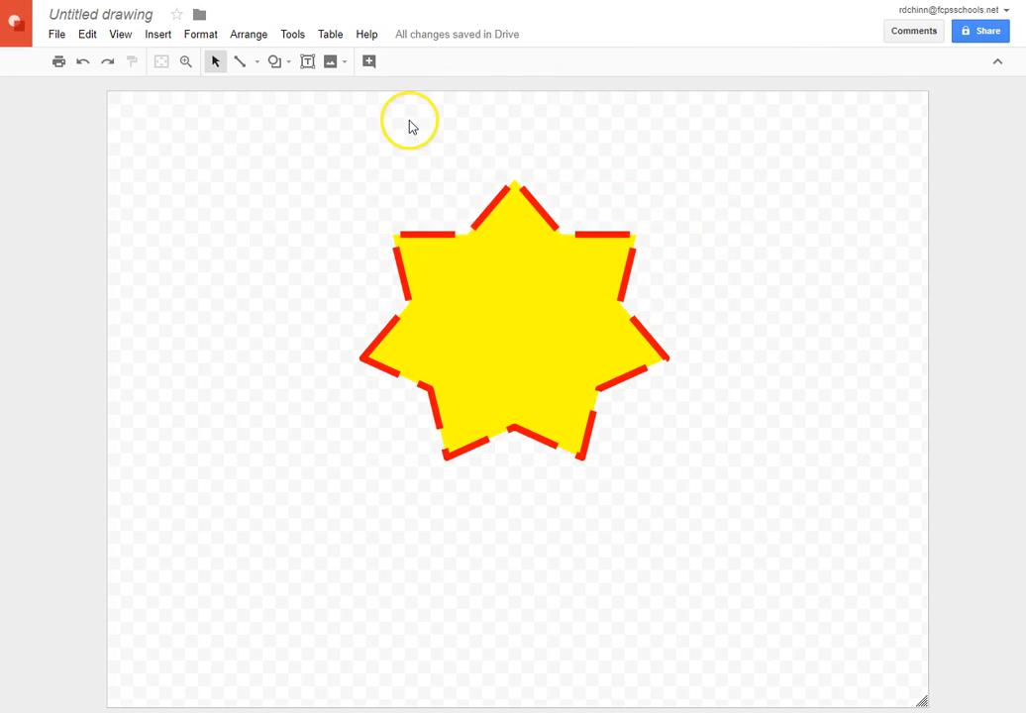
- Draw a large curved left arrow overlapping the star's lower-right part and move it slightly downward
click(286, 64)
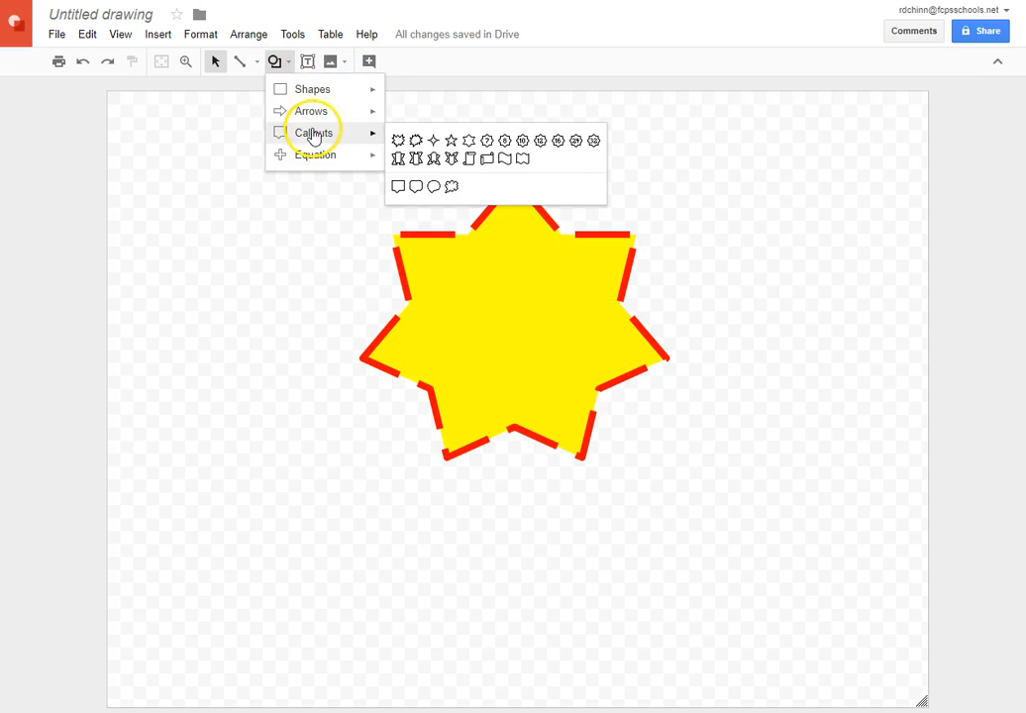
mouse_move(313, 116)
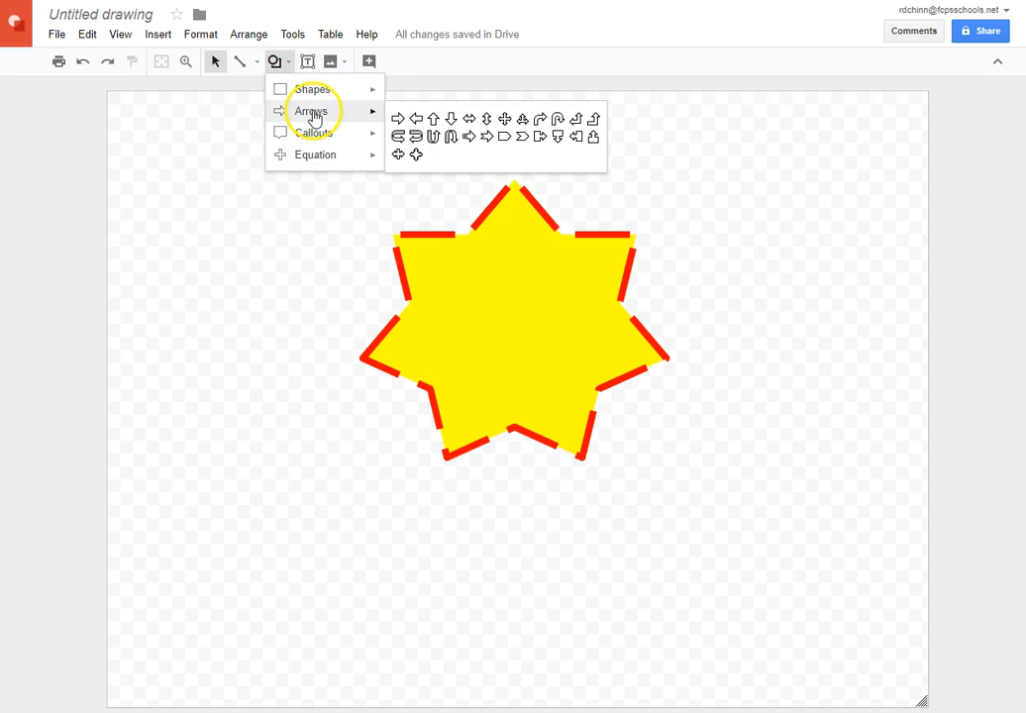
click(416, 135)
drag(506, 294, 788, 574)
click(812, 205)
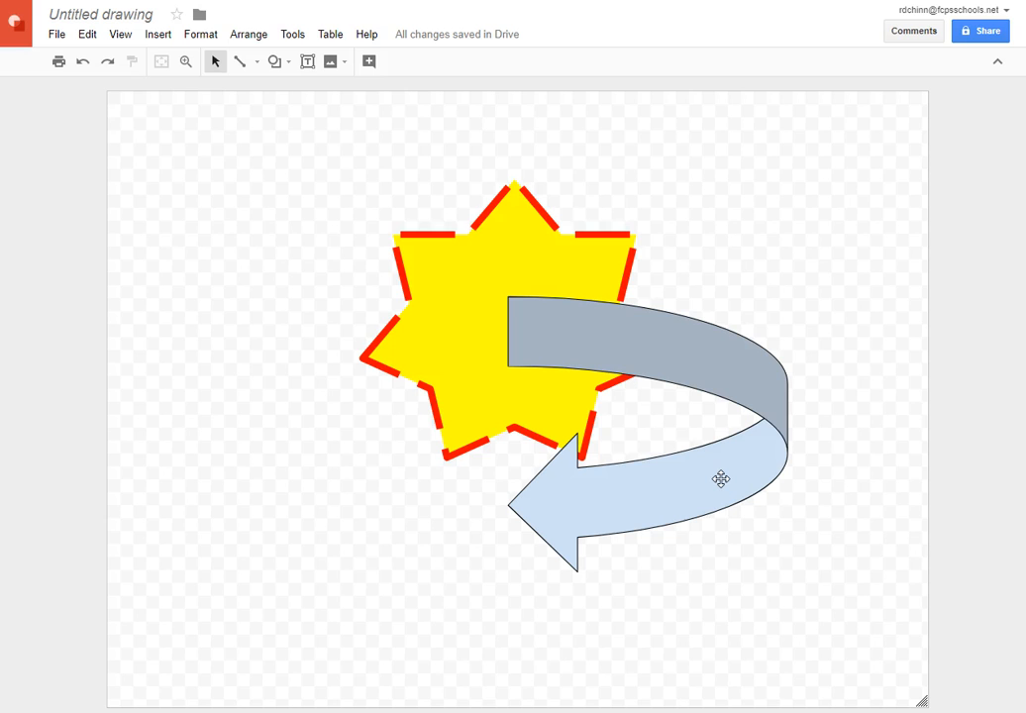
drag(730, 378, 733, 412)
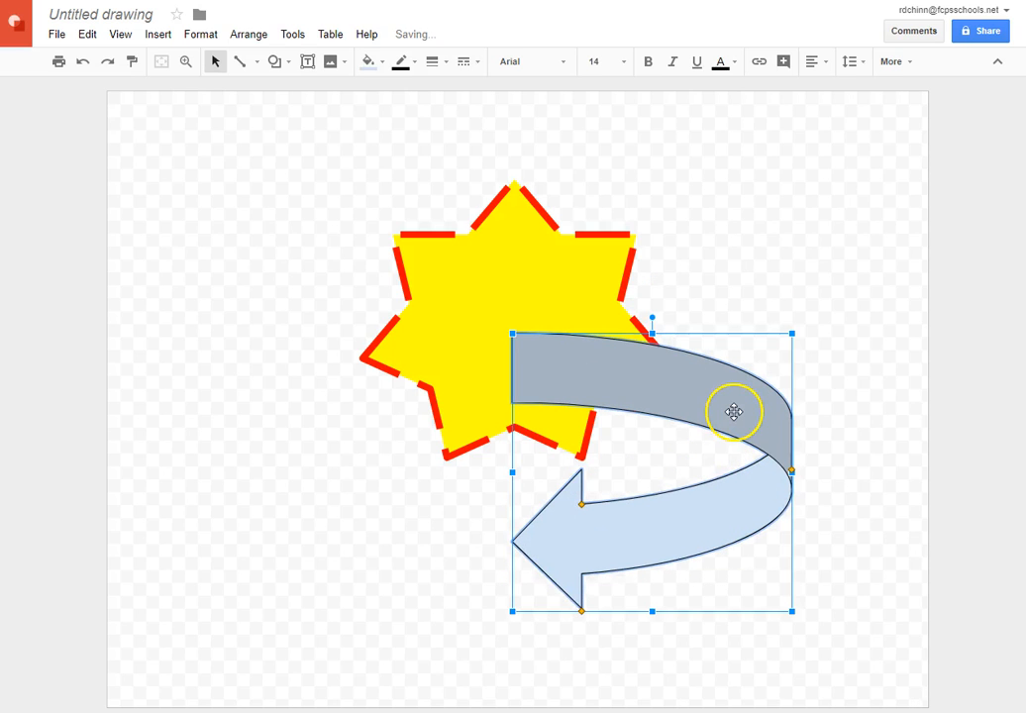
click(716, 262)
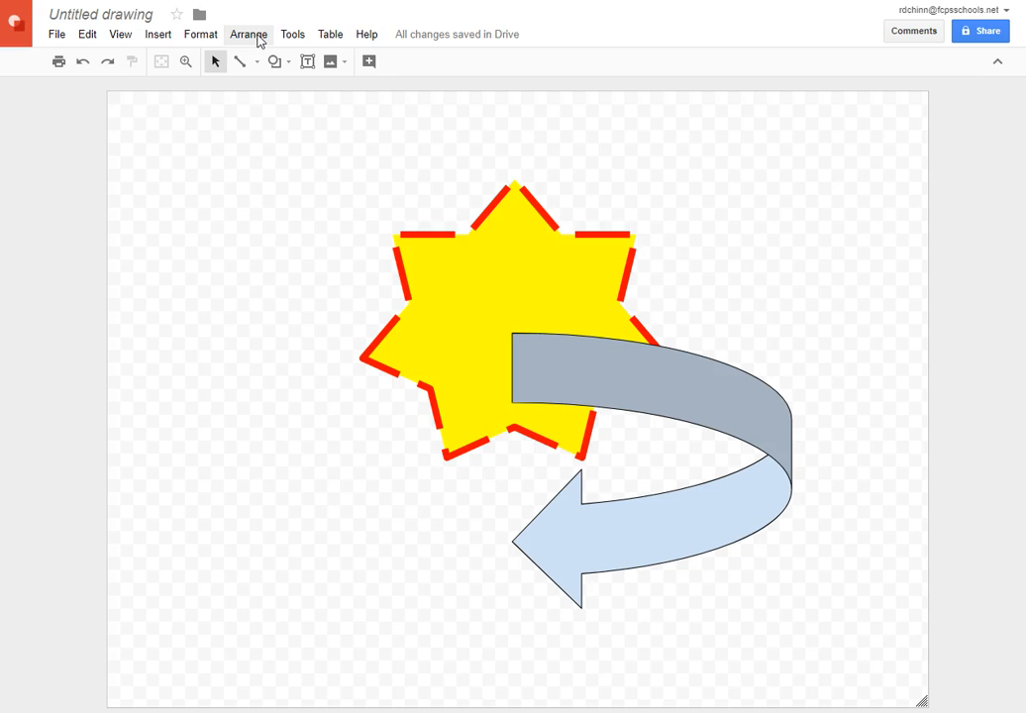
- Bring the yellow star to the front of the arrow and dismiss the pop-up notification
click(486, 302)
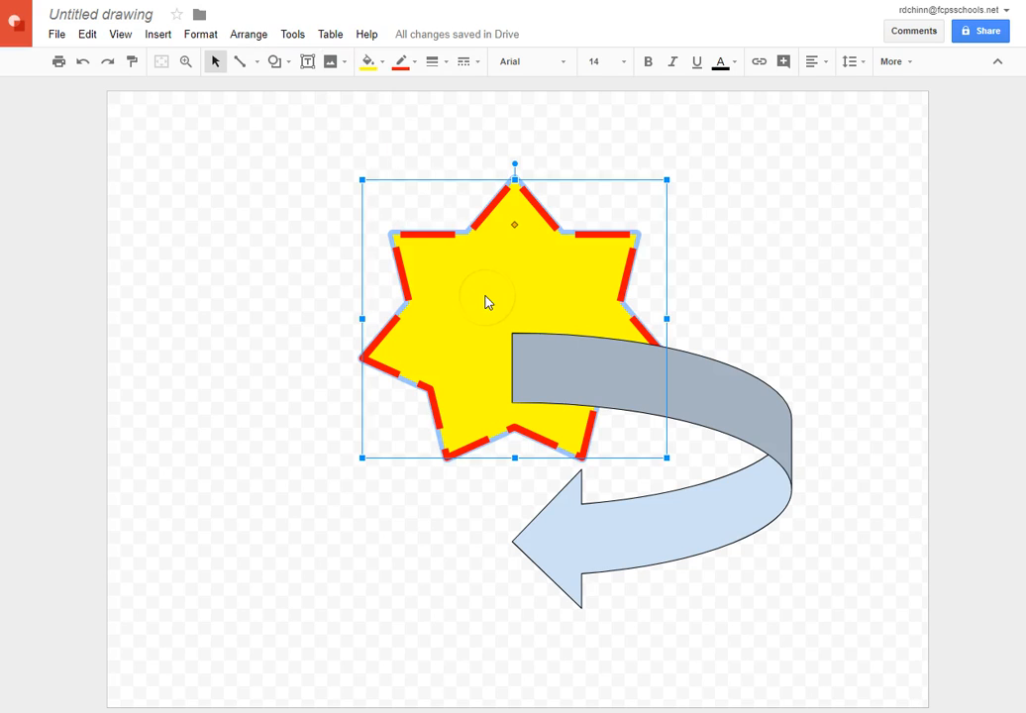
click(238, 37)
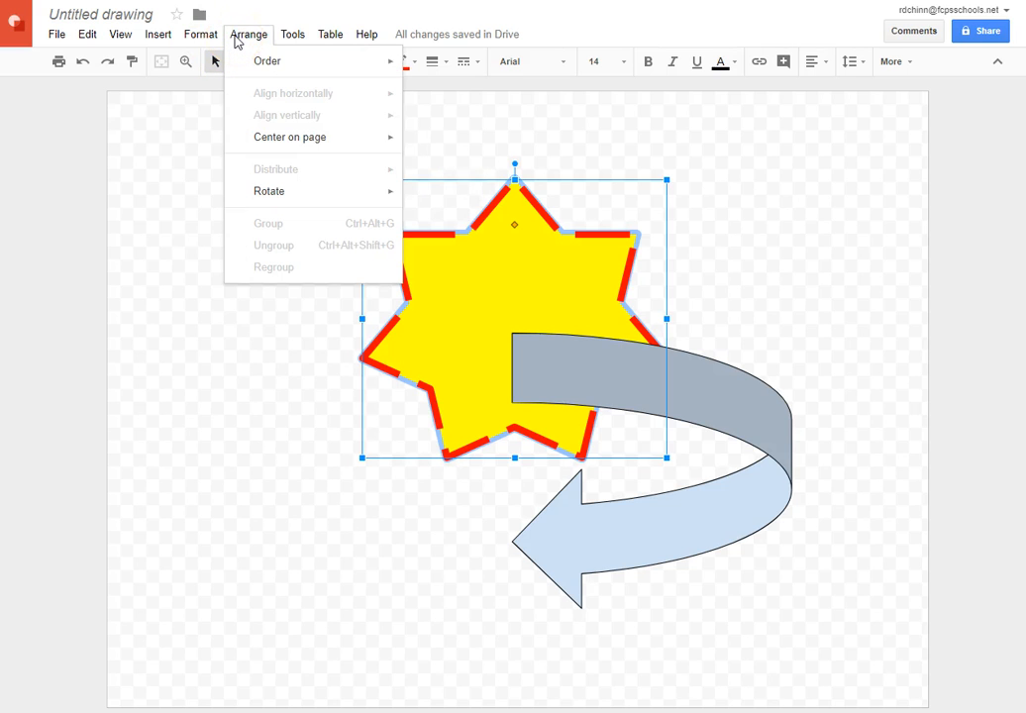
mouse_move(287, 63)
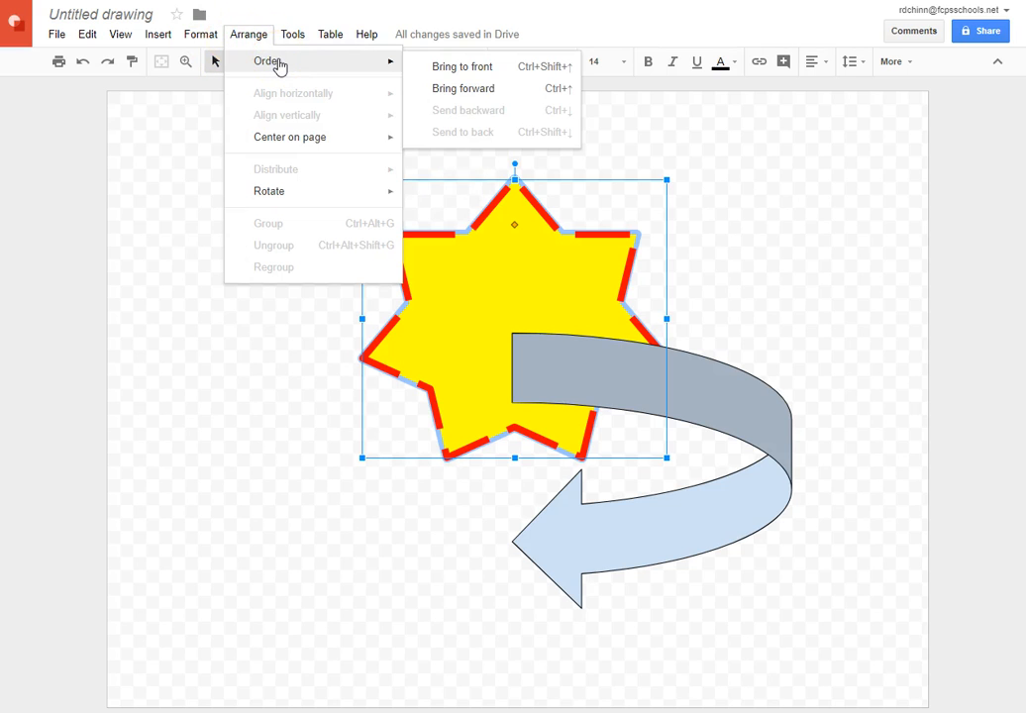
click(458, 67)
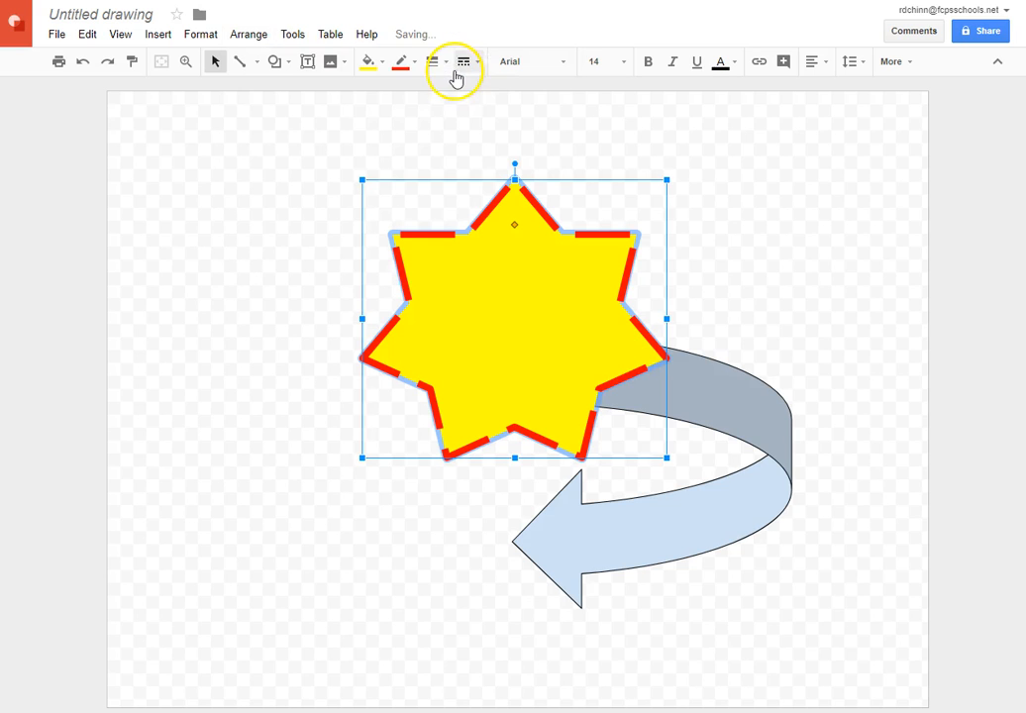
click(812, 223)
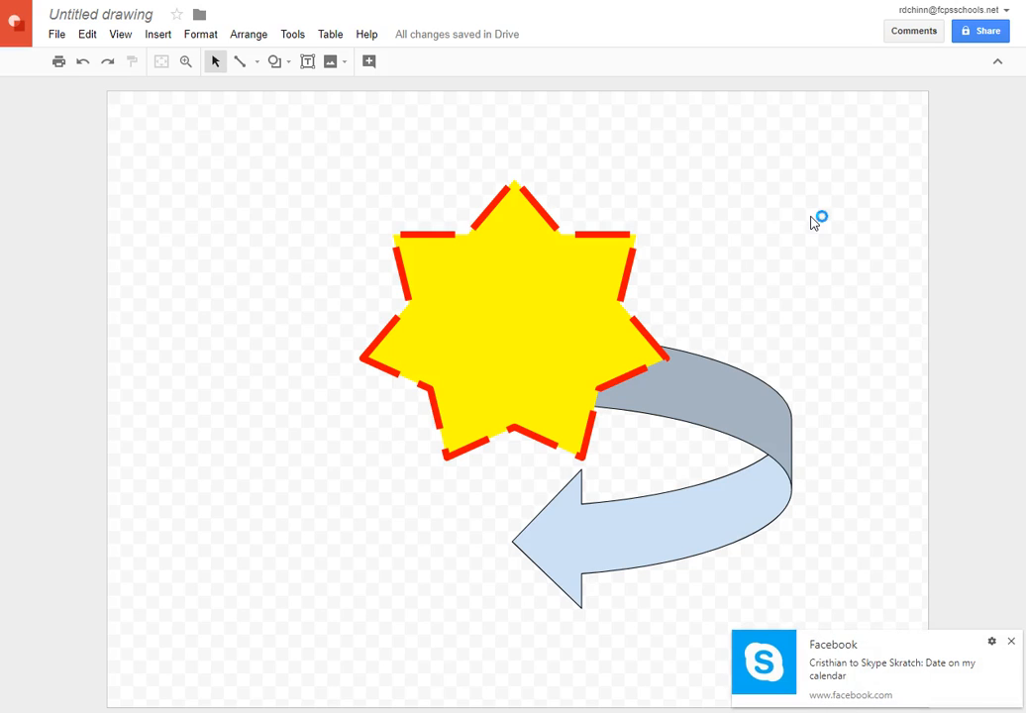
click(1010, 640)
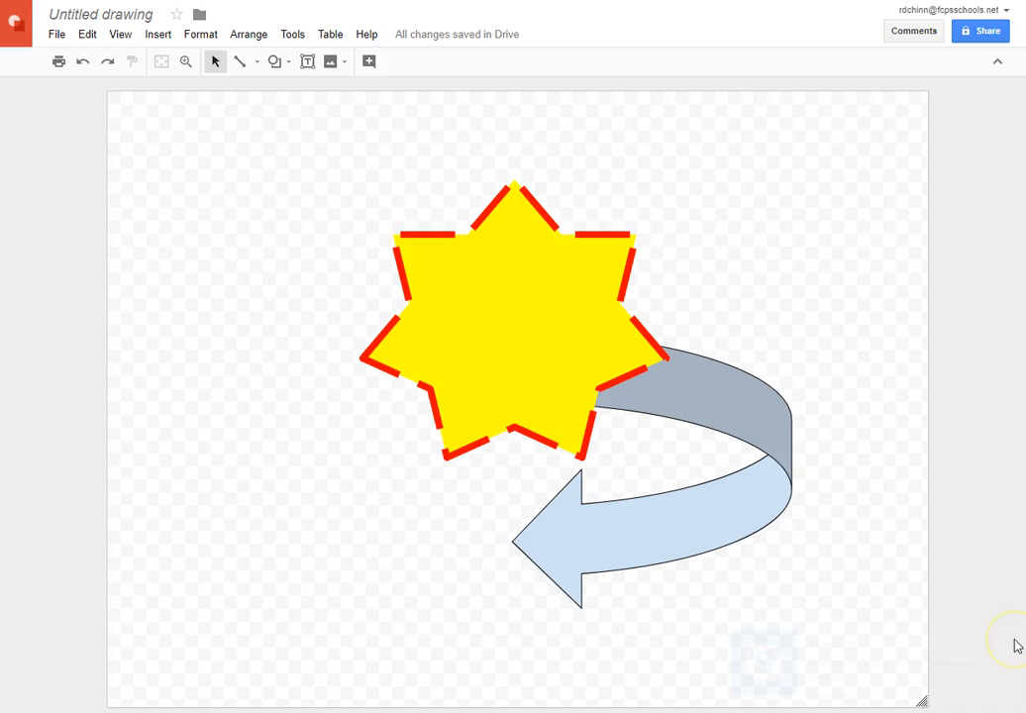
- Bring the curved arrow to the front of the star
click(683, 401)
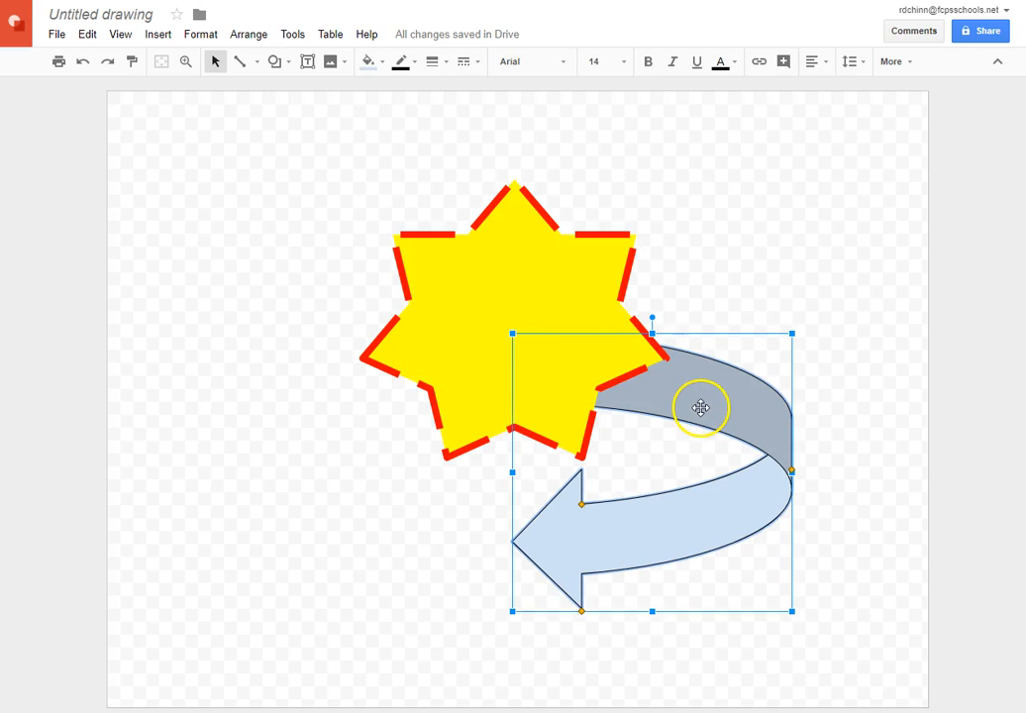
click(254, 36)
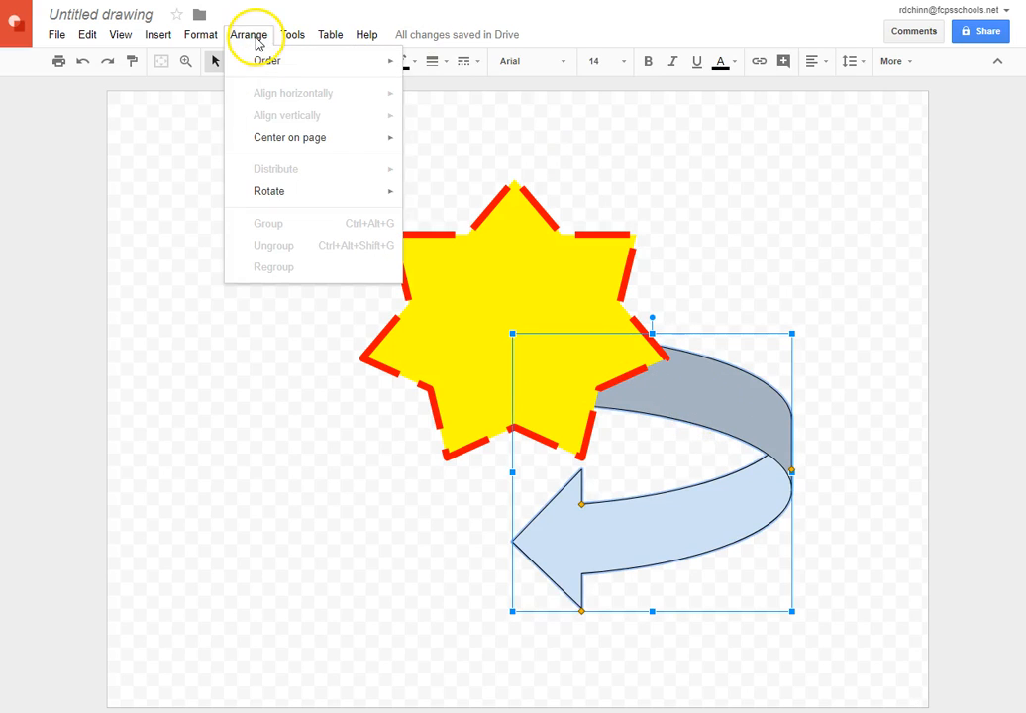
mouse_move(276, 69)
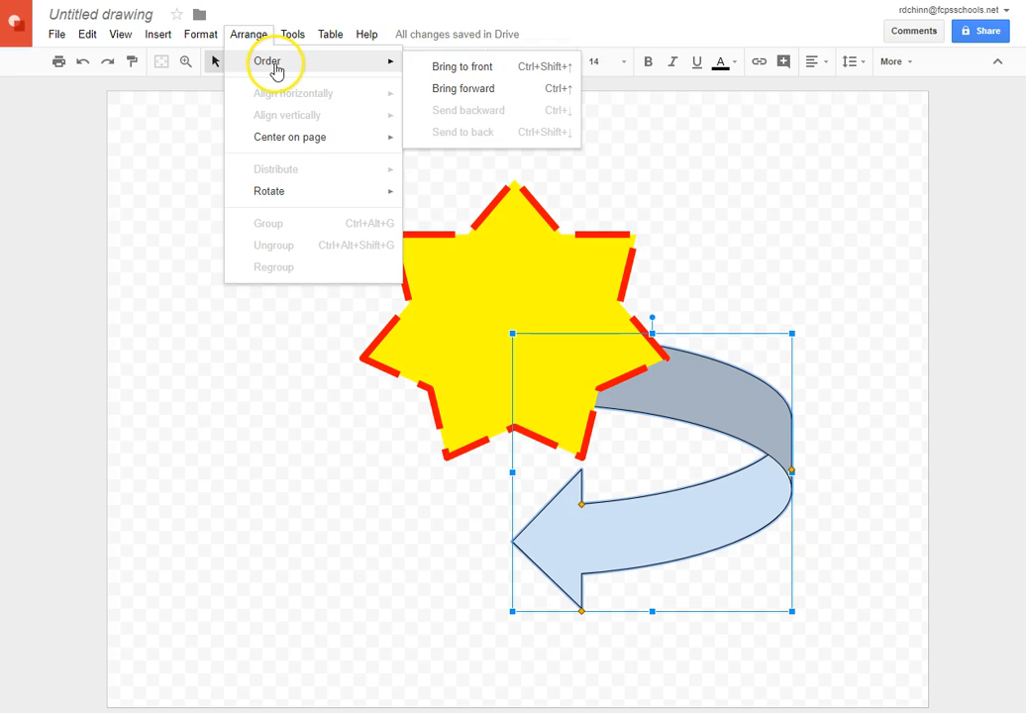
click(428, 66)
click(658, 286)
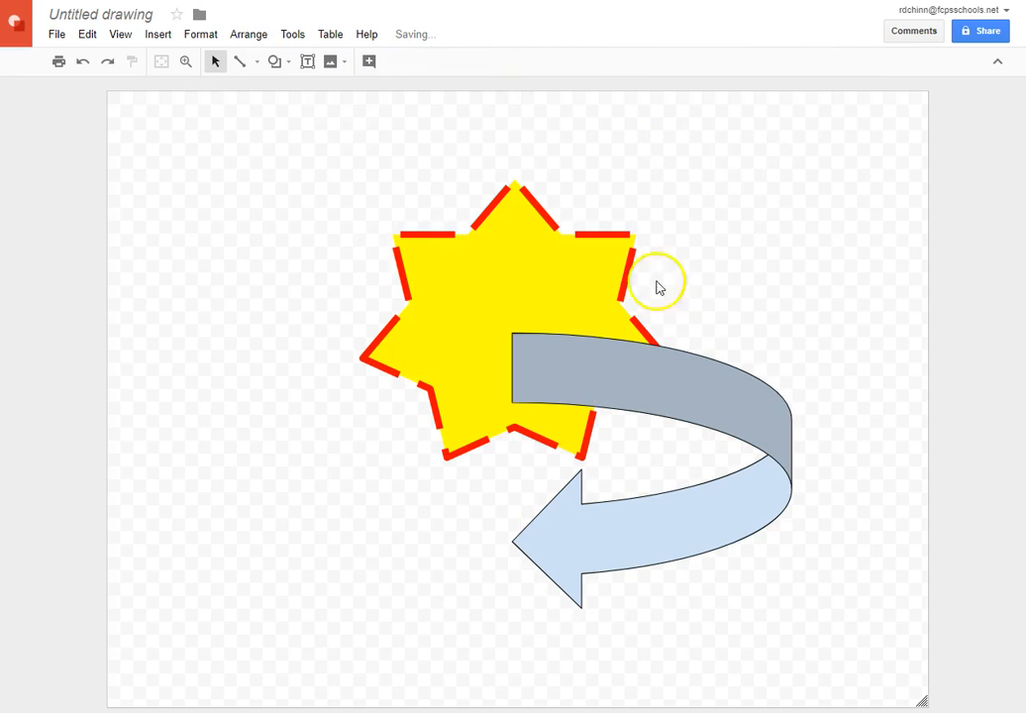
click(561, 279)
click(602, 373)
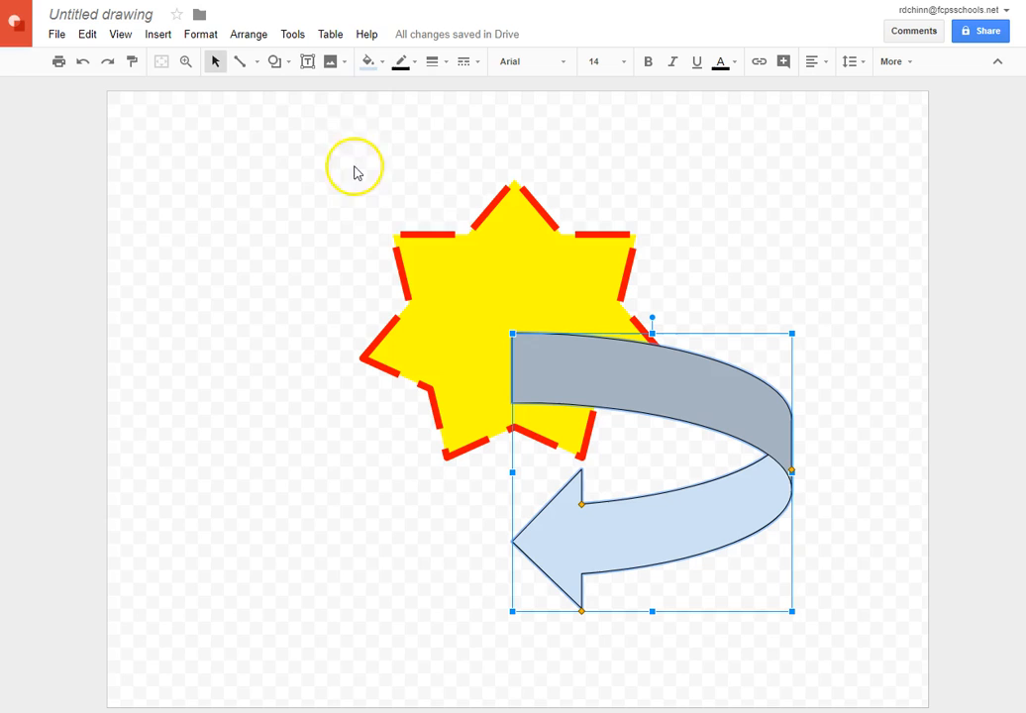
click(248, 35)
mouse_move(269, 64)
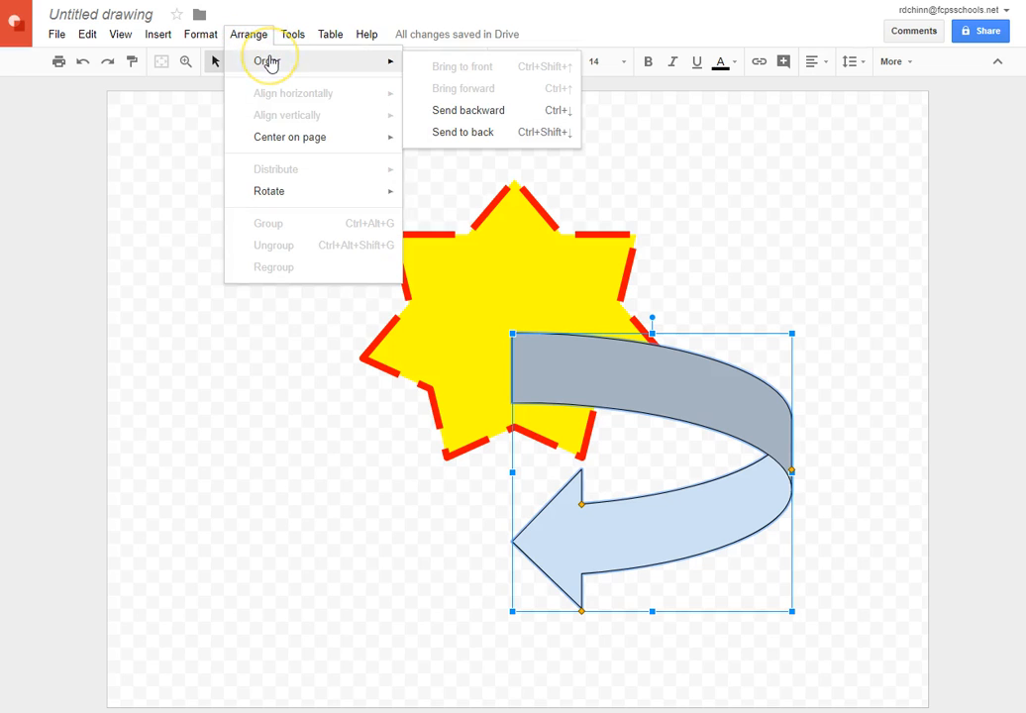
click(797, 169)
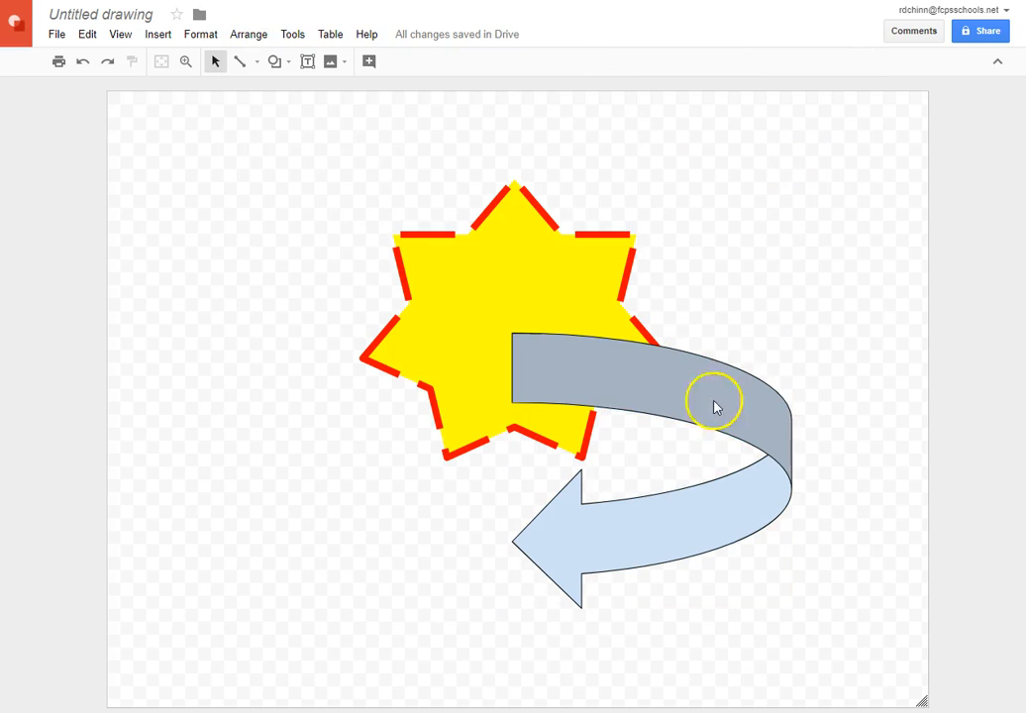
- Send the curved arrow to the back, behind the star
click(562, 388)
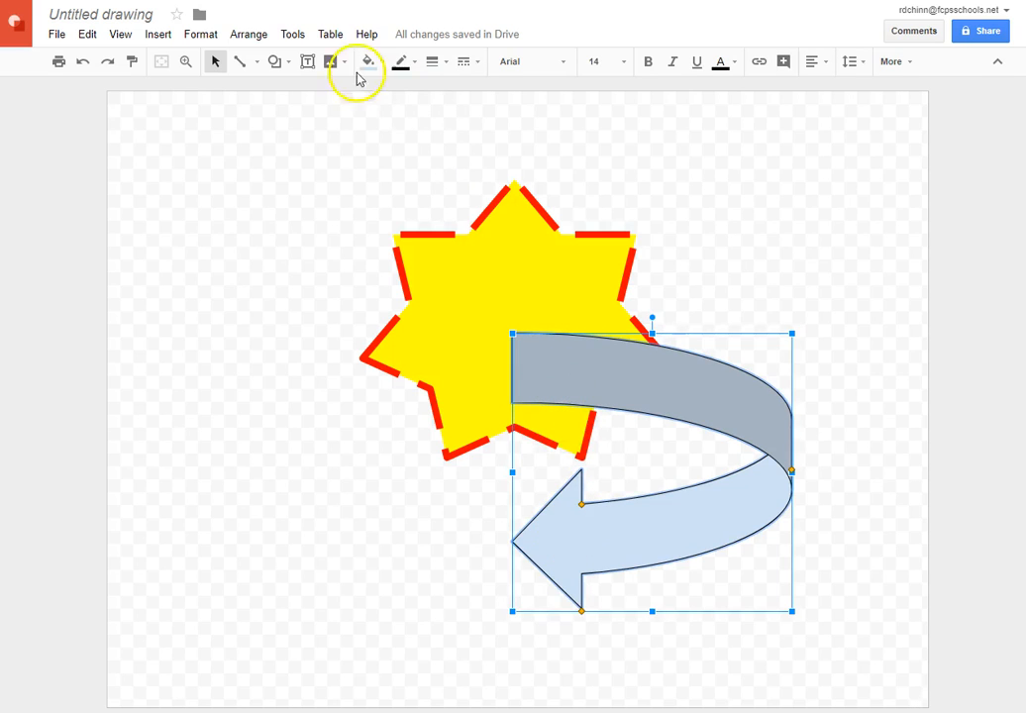
click(261, 40)
mouse_move(273, 61)
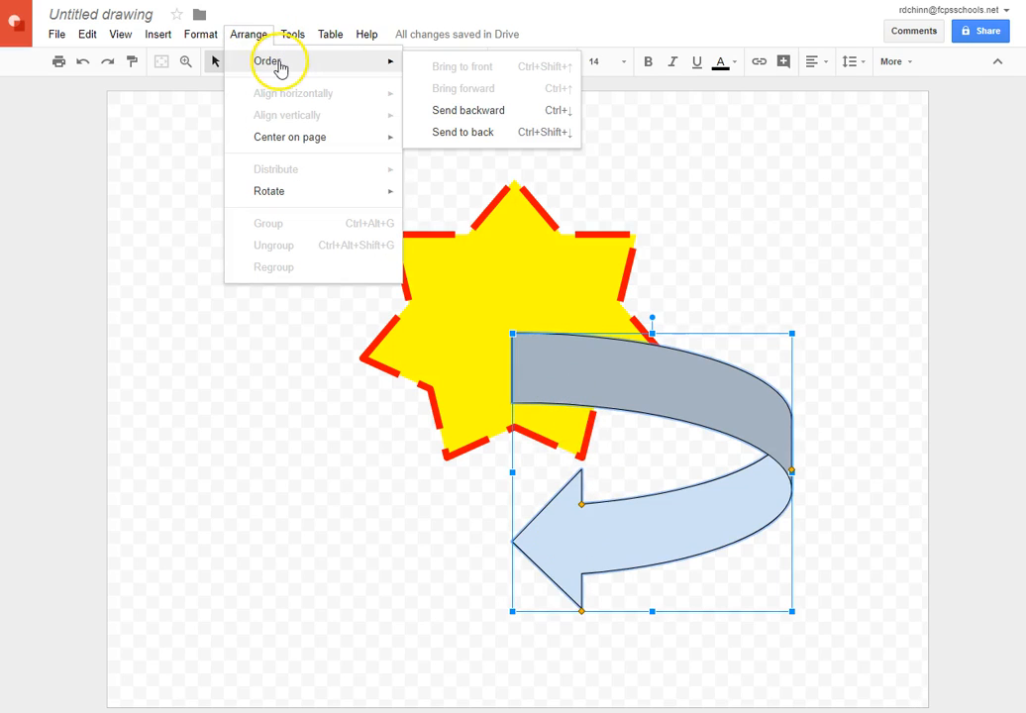
click(471, 132)
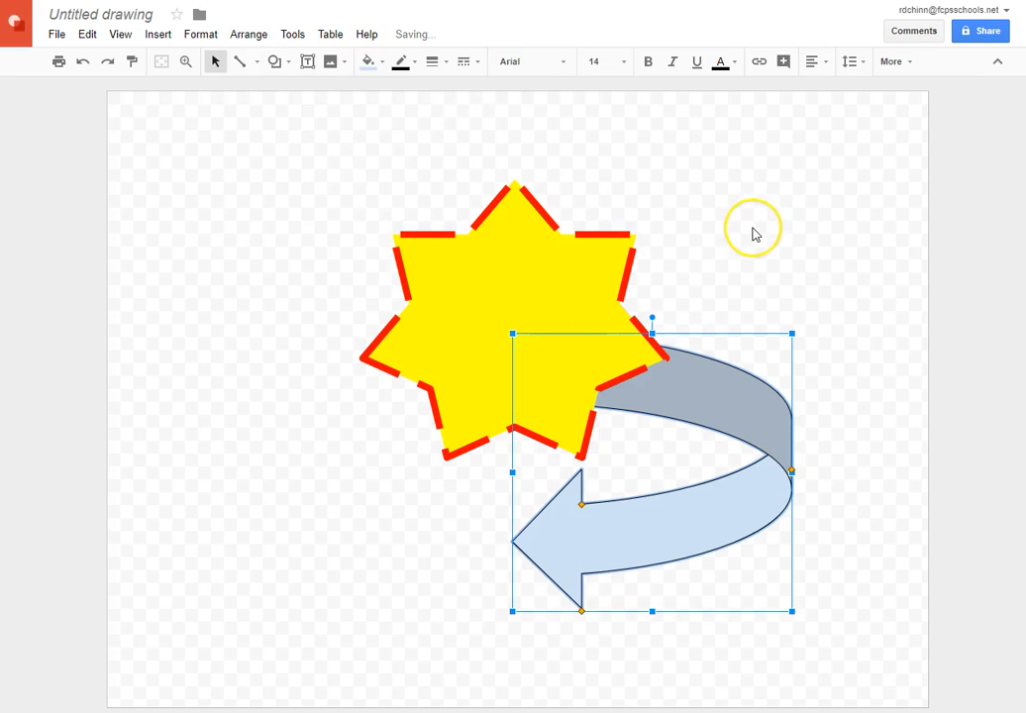
click(756, 235)
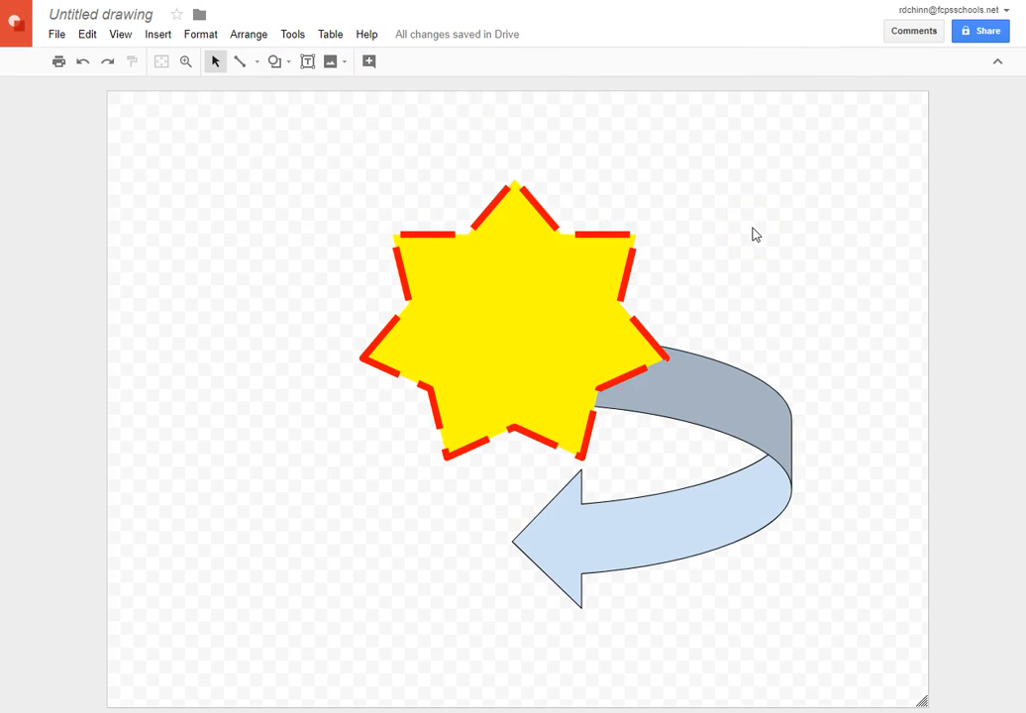